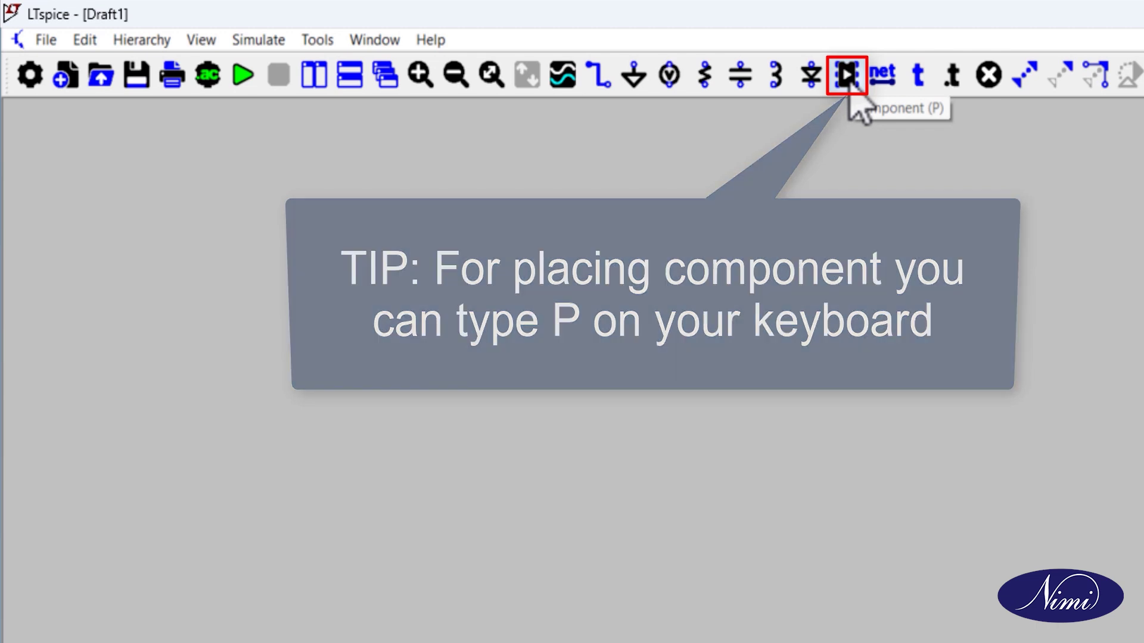
- Place two voltage sources, V1 and V2, rotated horizontally and stacked one above the other on the schematic
left_click(850, 94)
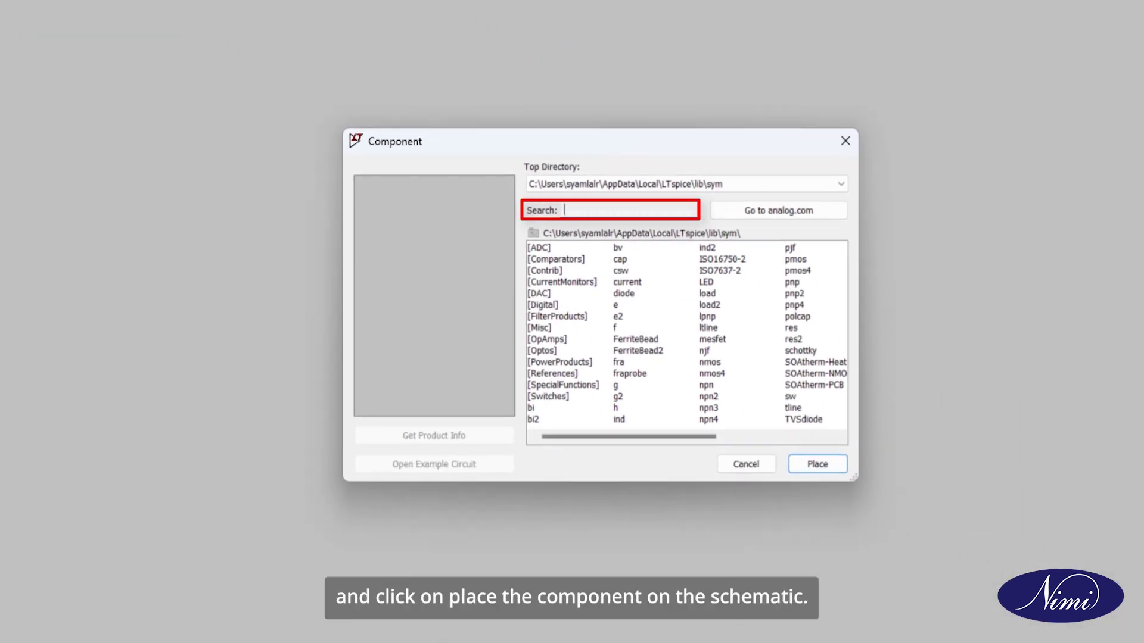
type("voltage")
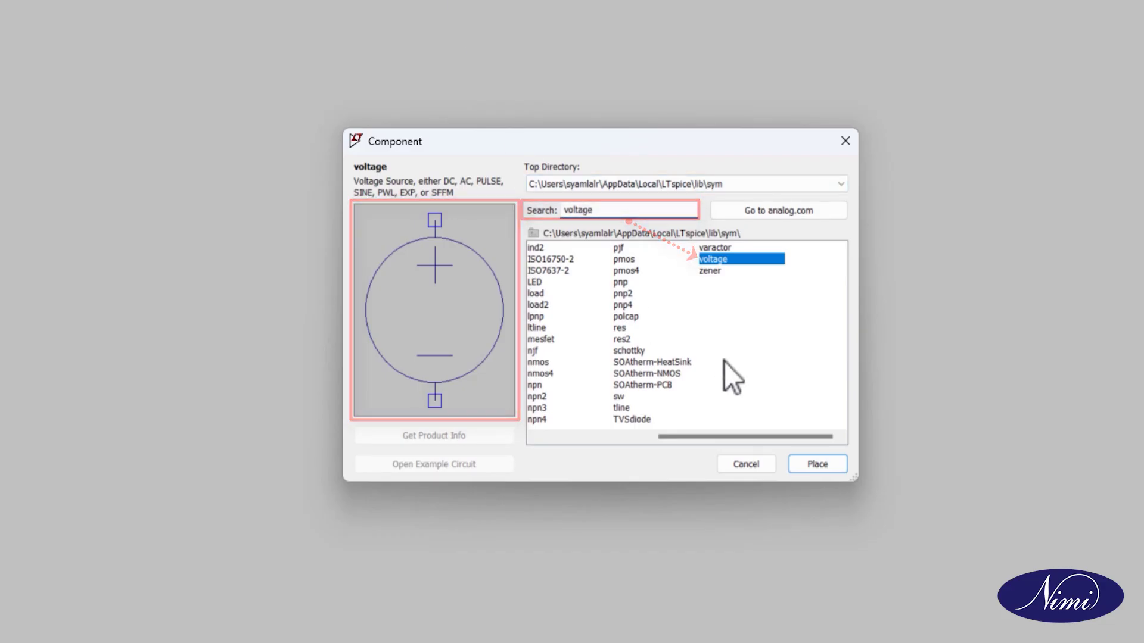
left_click(796, 463)
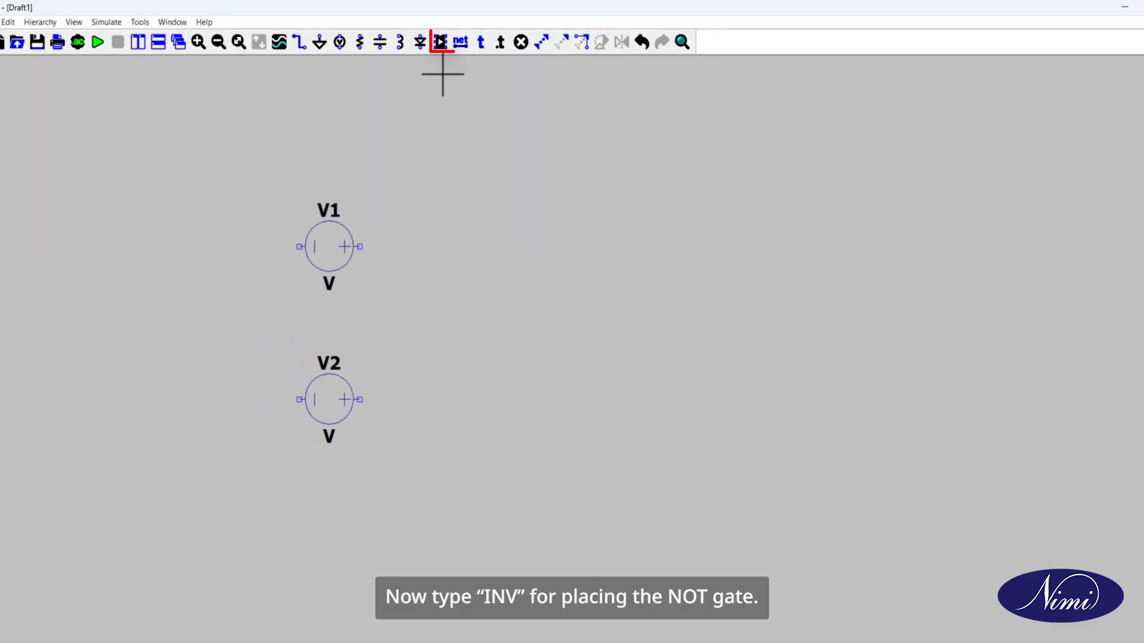
- Place two inv gates, one beside each voltage source, and show the schematic grid
left_click(442, 48)
type("inv")
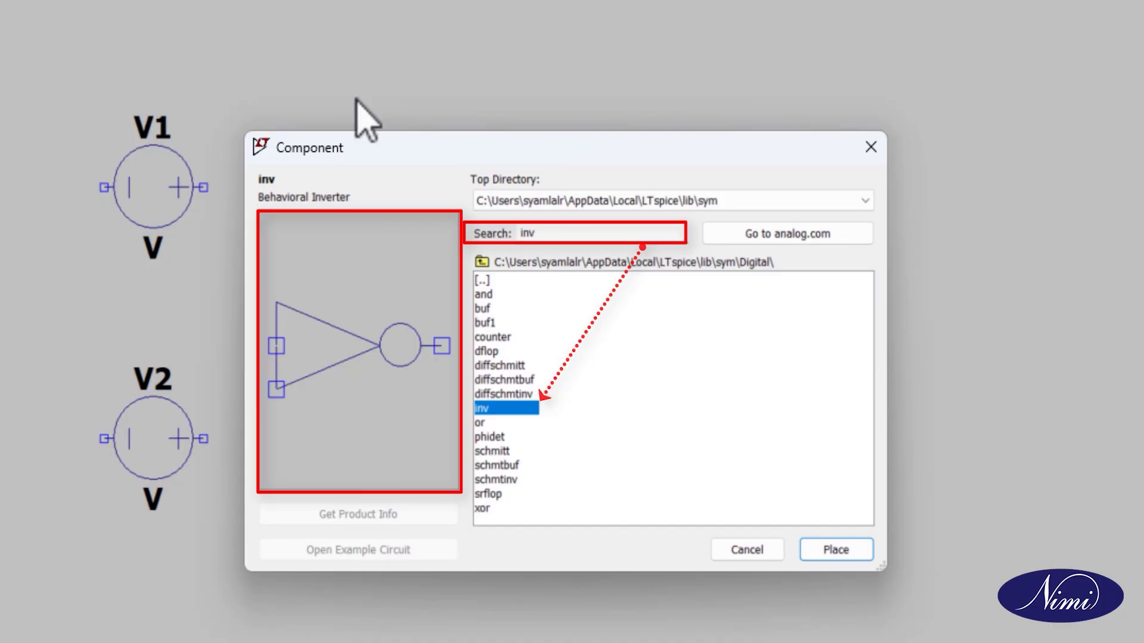
left_click(831, 549)
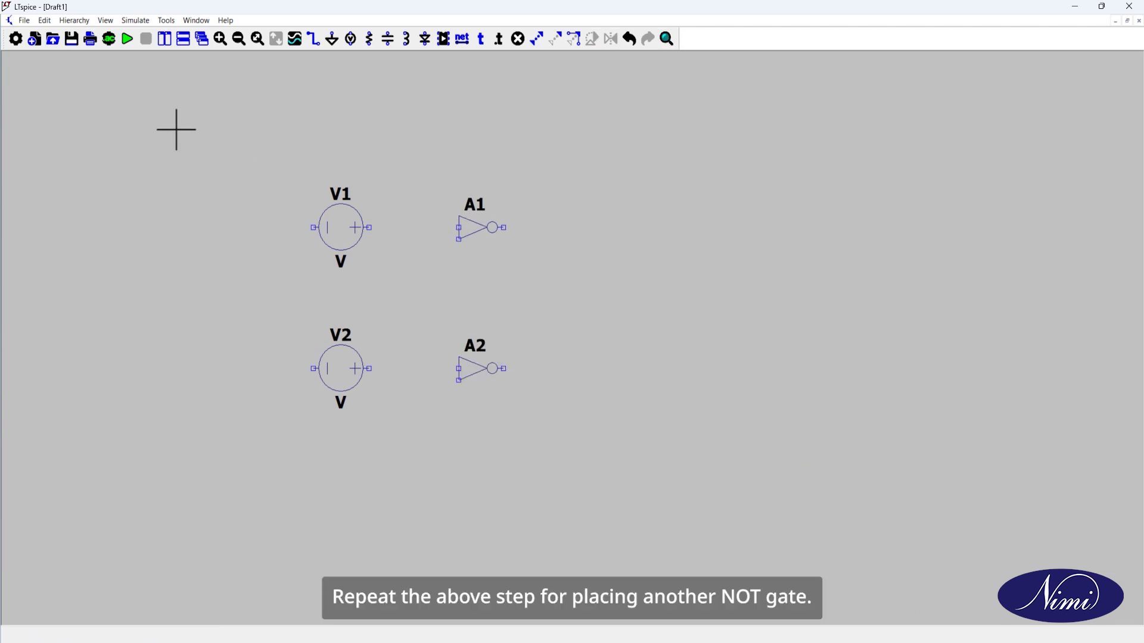
left_click(105, 20)
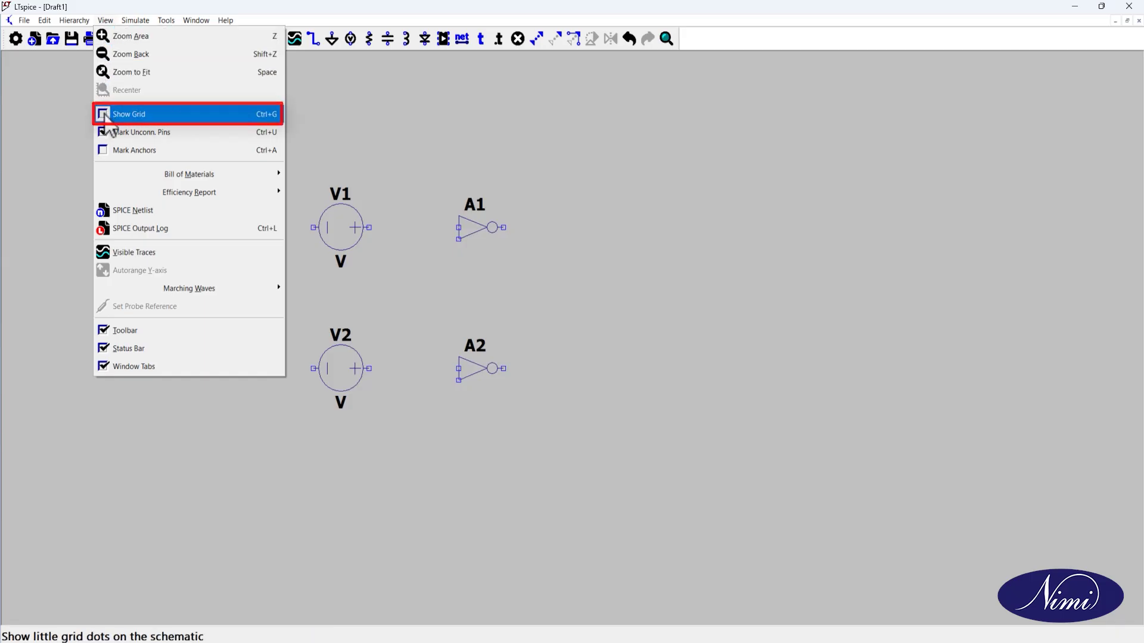
left_click(103, 114)
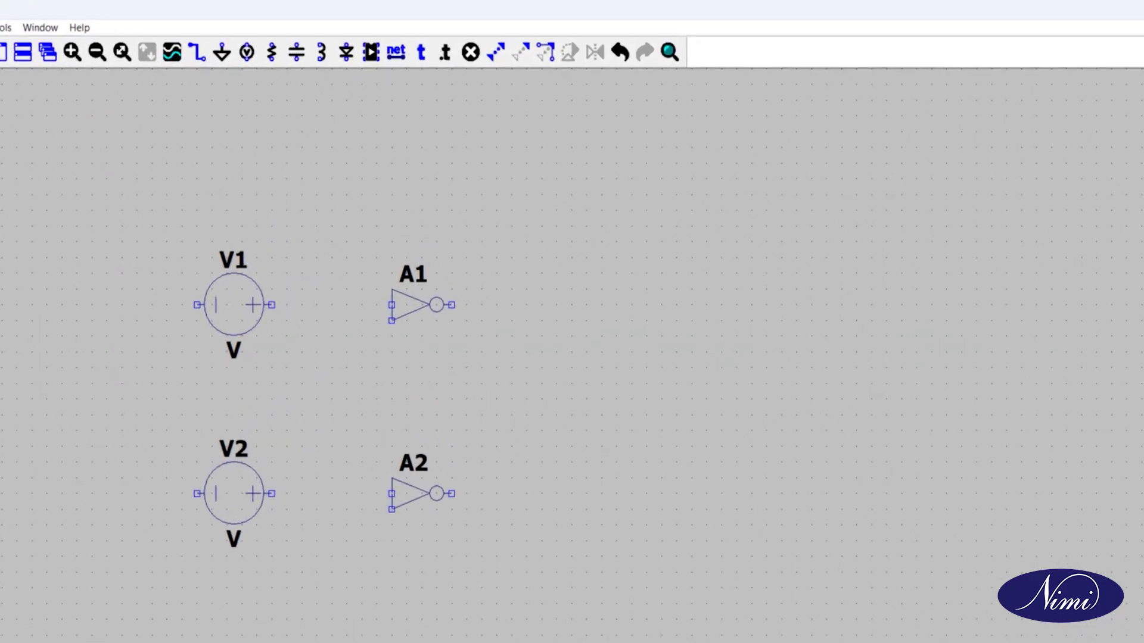
- Place two AND gates to the right of the inverters, one in line with each inverter
left_click(437, 48)
key("BackSpace")
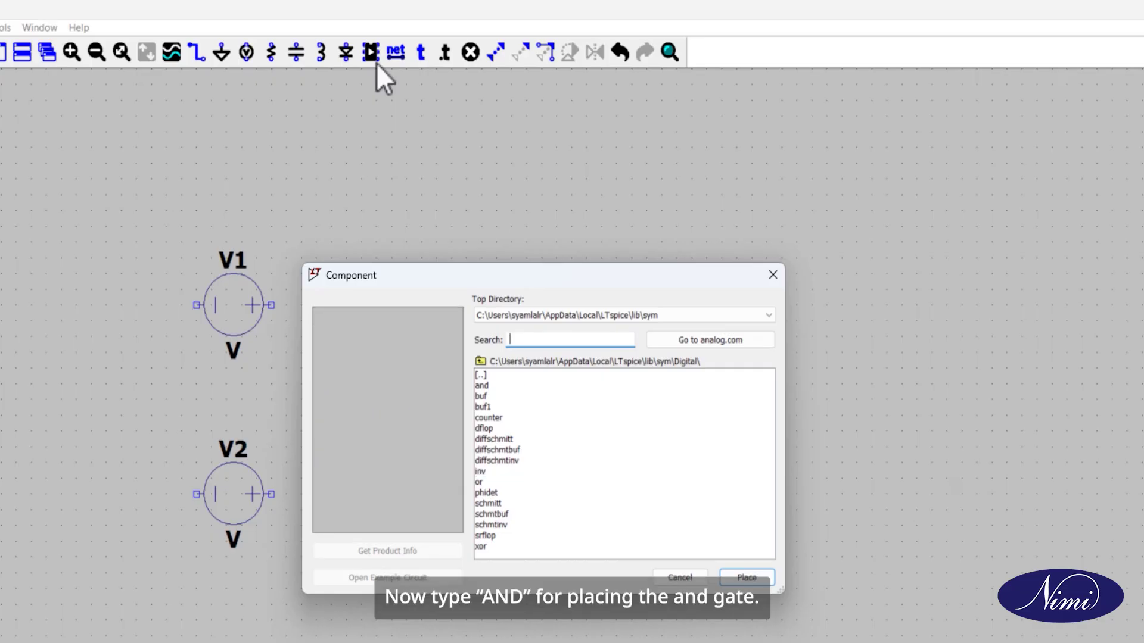
type("AND")
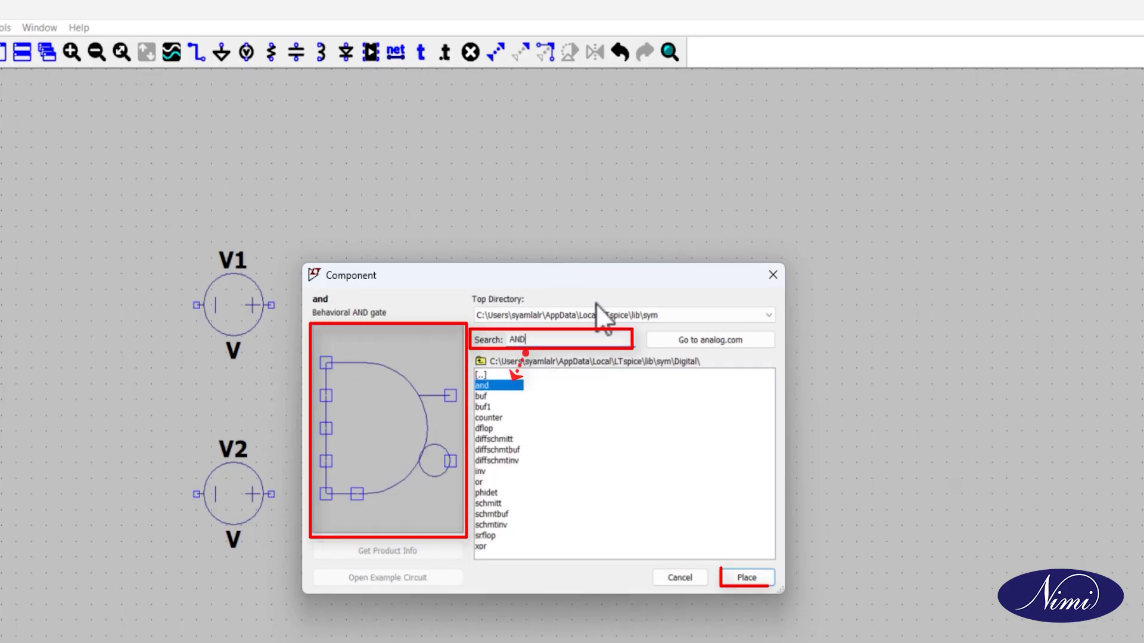
left_click(743, 577)
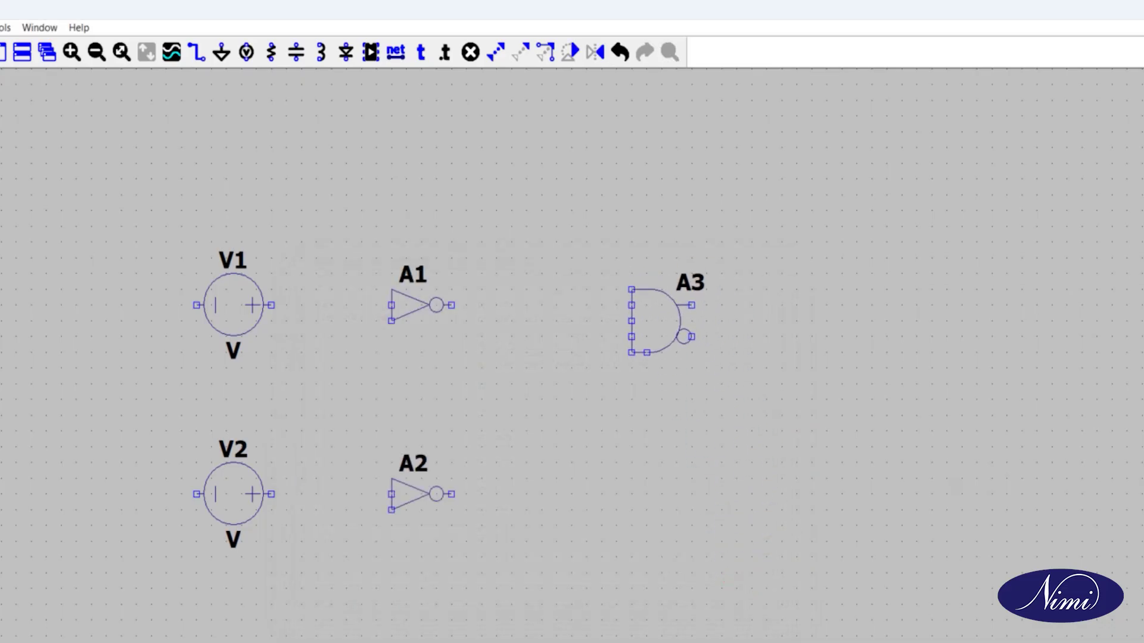
left_click(634, 310)
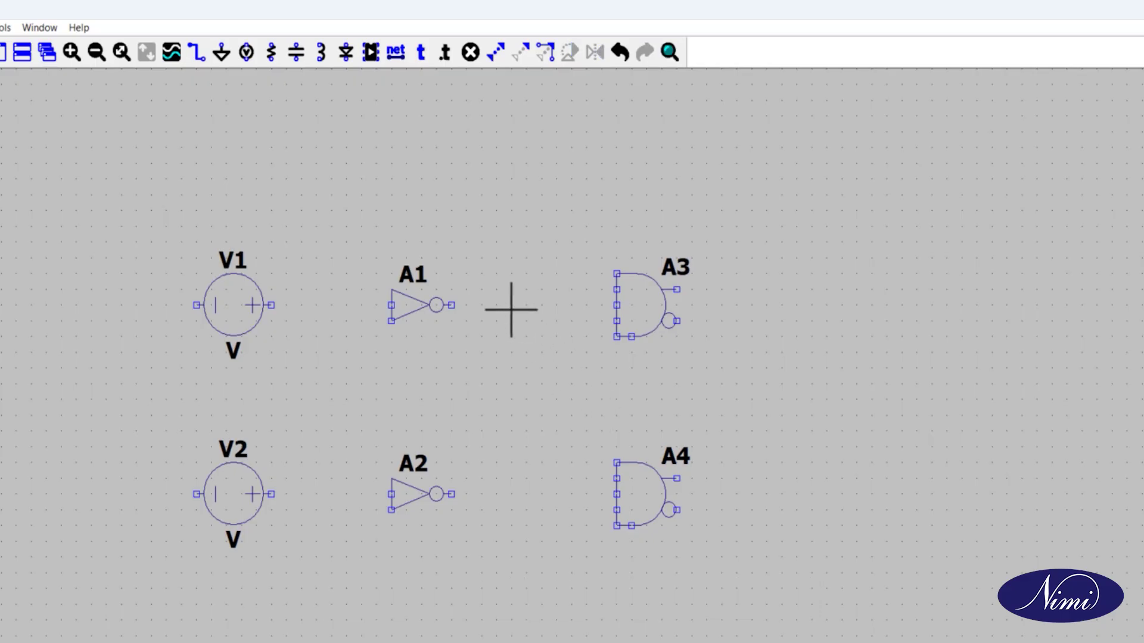
- Place one OR gate to the right of the two AND gates, vertically between them
left_click(367, 59)
key("BackSpace")
type("OR")
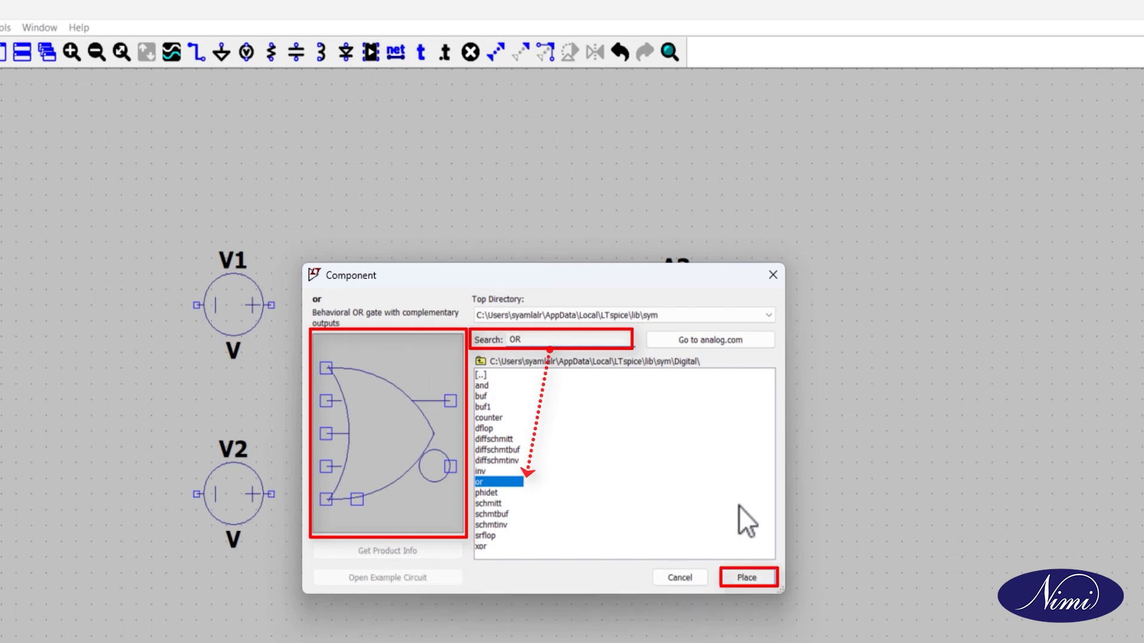
left_click(754, 585)
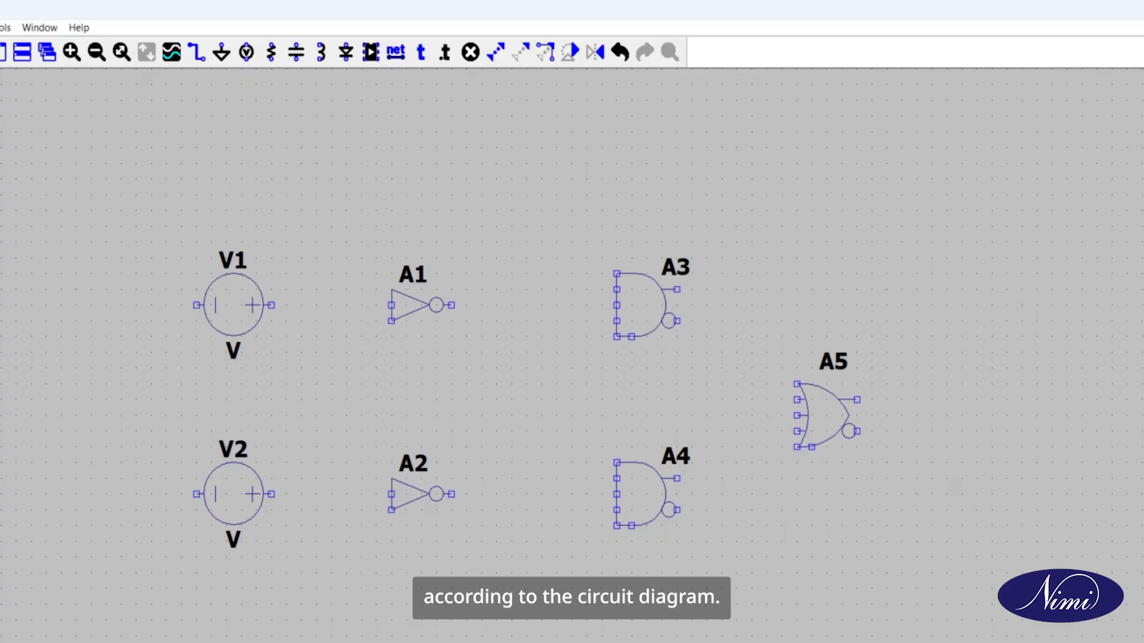
left_click(819, 381)
key("Escape")
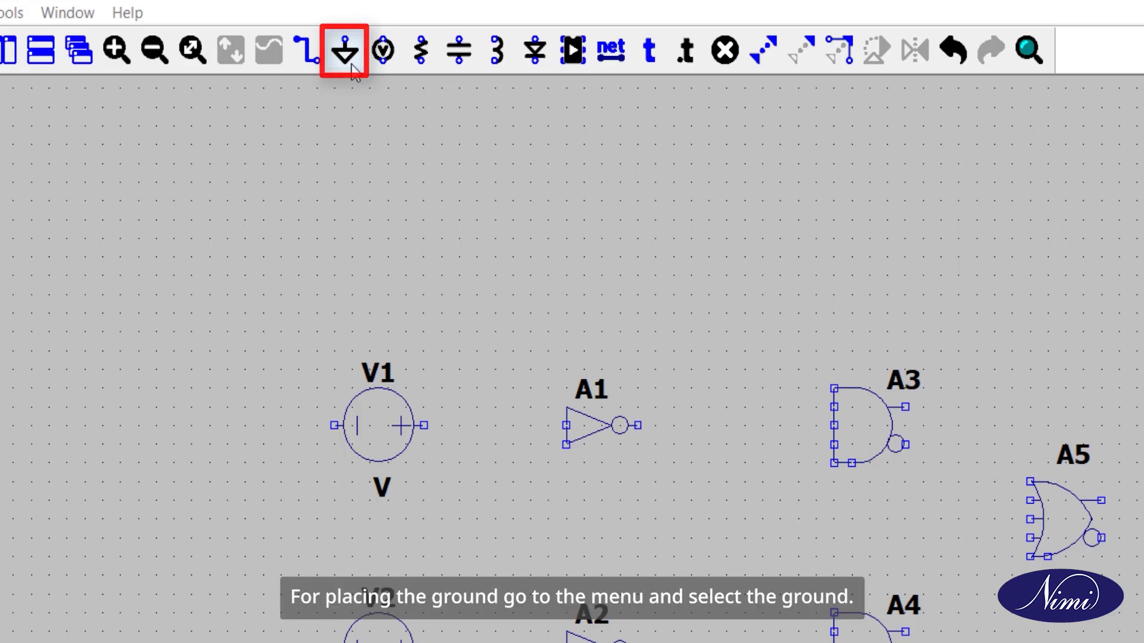
- Place two ground symbols to the left of the sources, one below V1 and one below V2
left_click(351, 64)
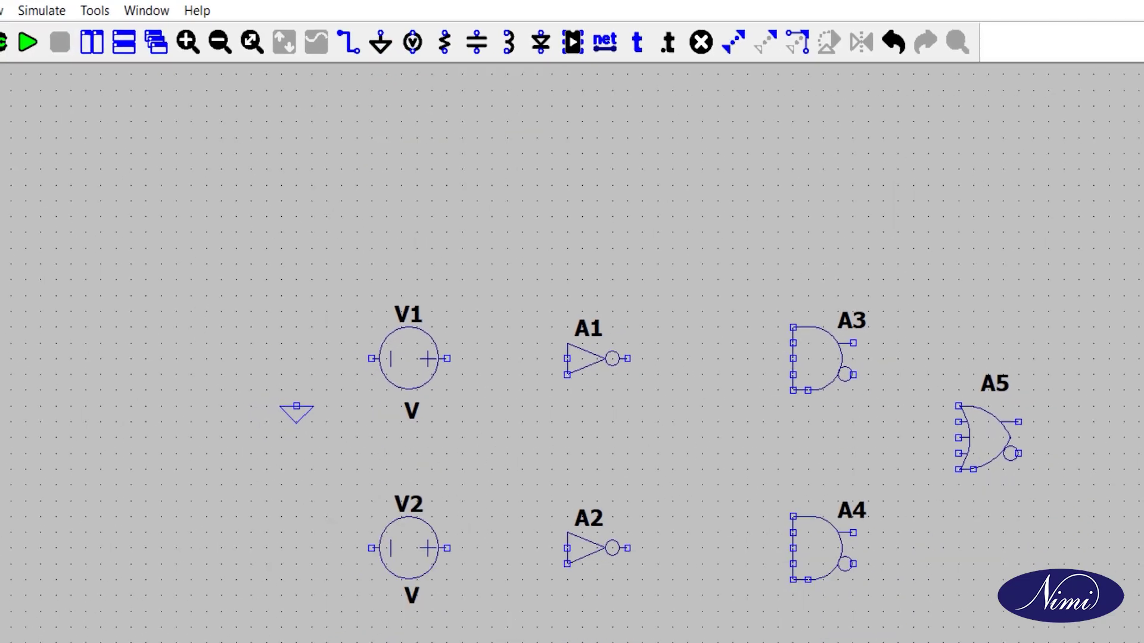
left_click(263, 515)
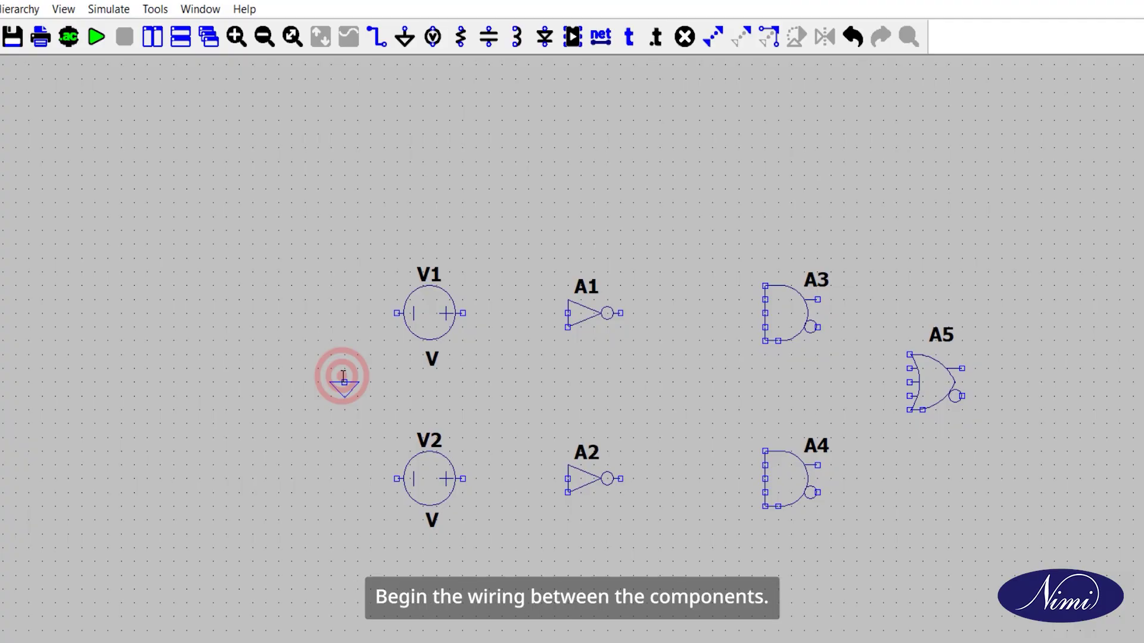
left_click(345, 562)
key("Escape")
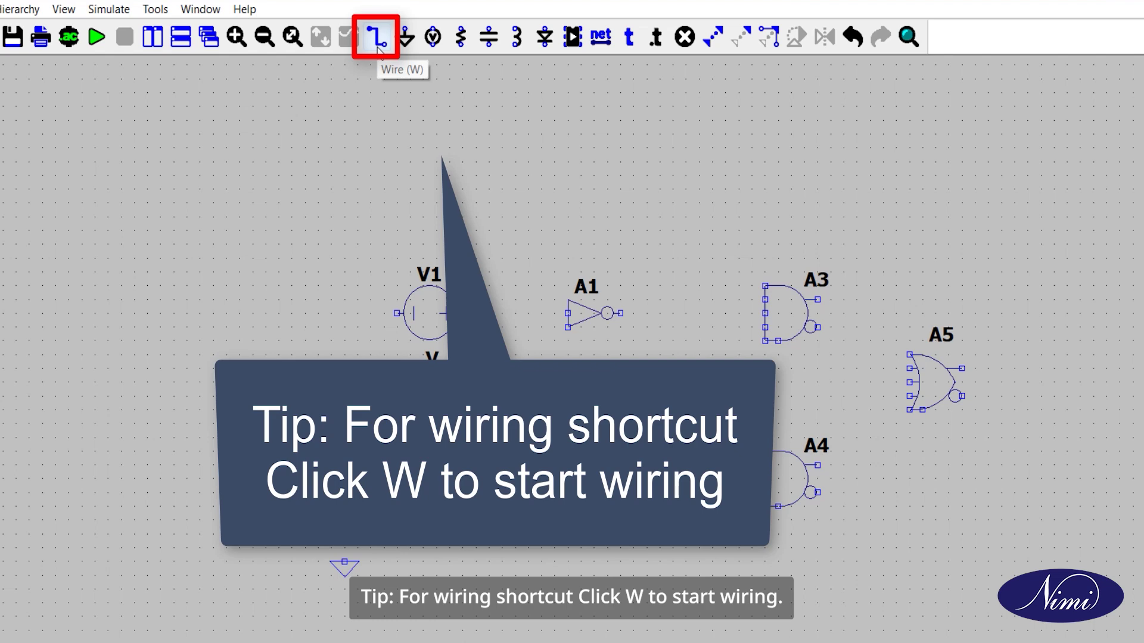
- Wire the negative terminals of V1 and V2 to their respective ground symbols
left_click(377, 46)
left_click(344, 382)
left_click(344, 311)
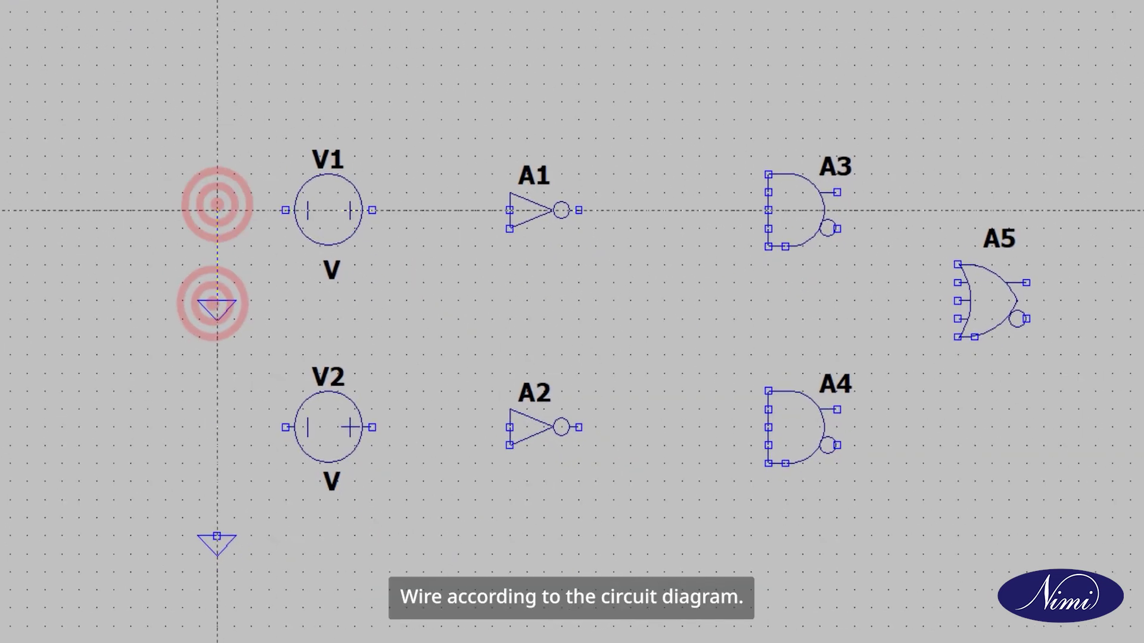
left_click(286, 209)
left_click(216, 536)
left_click(216, 427)
left_click(285, 427)
- Wire each source's positive terminal to its inverter's input, and each inverter's output to the middle input of the AND gate in line with it
left_click(372, 209)
left_click(510, 210)
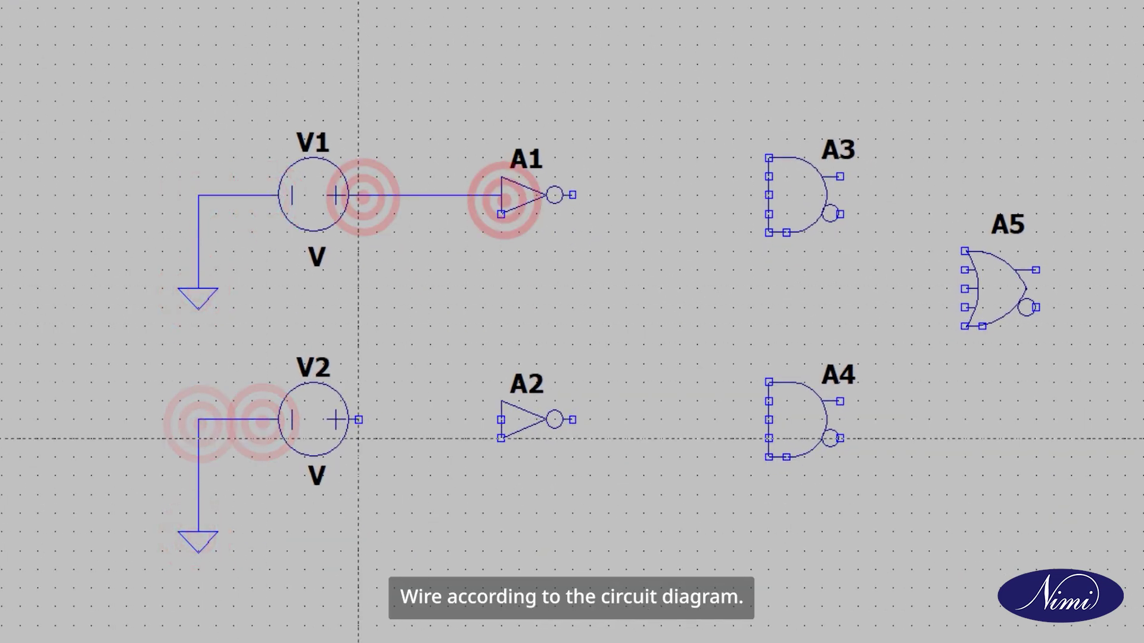
left_click(358, 420)
left_click(501, 420)
left_click(572, 195)
left_click(769, 195)
left_click(572, 420)
left_click(768, 420)
- Wire the non-inverted outputs of AND gates A3 and A4 to two adjacent inputs of OR gate A5
left_click(839, 177)
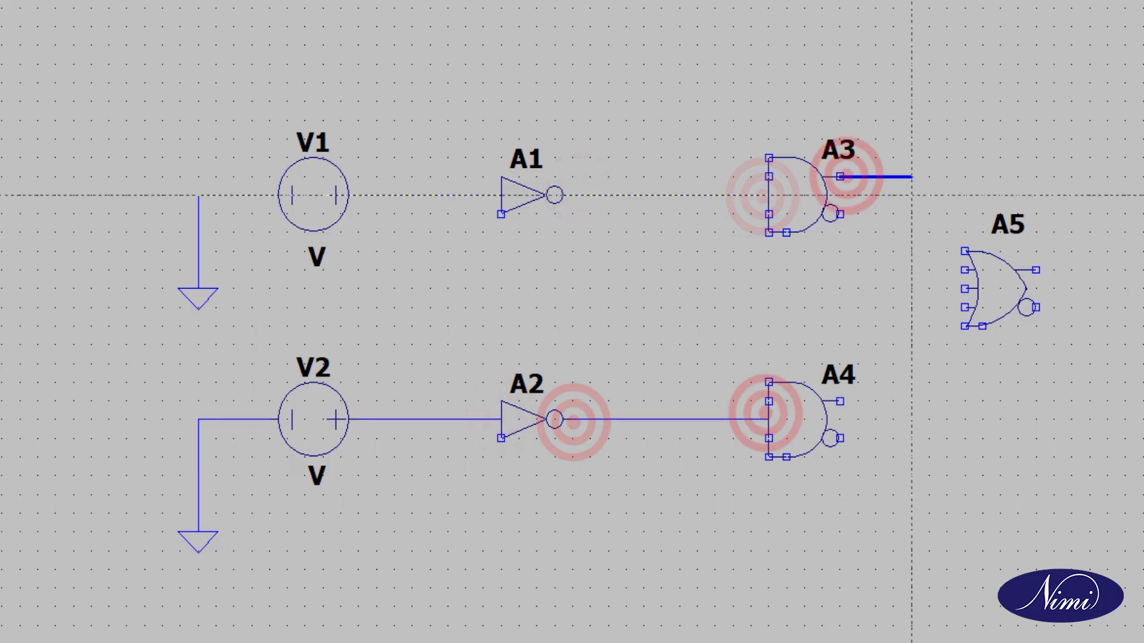
left_click(911, 177)
left_click(911, 270)
left_click(965, 270)
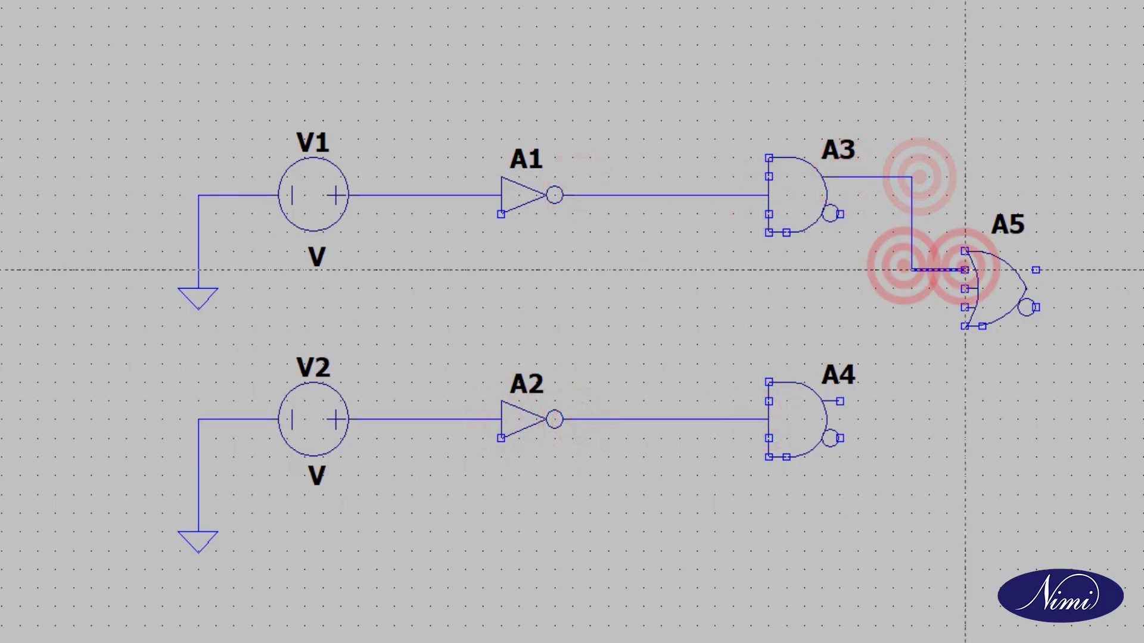
left_click(840, 400)
left_click(911, 401)
left_click(911, 289)
left_click(965, 288)
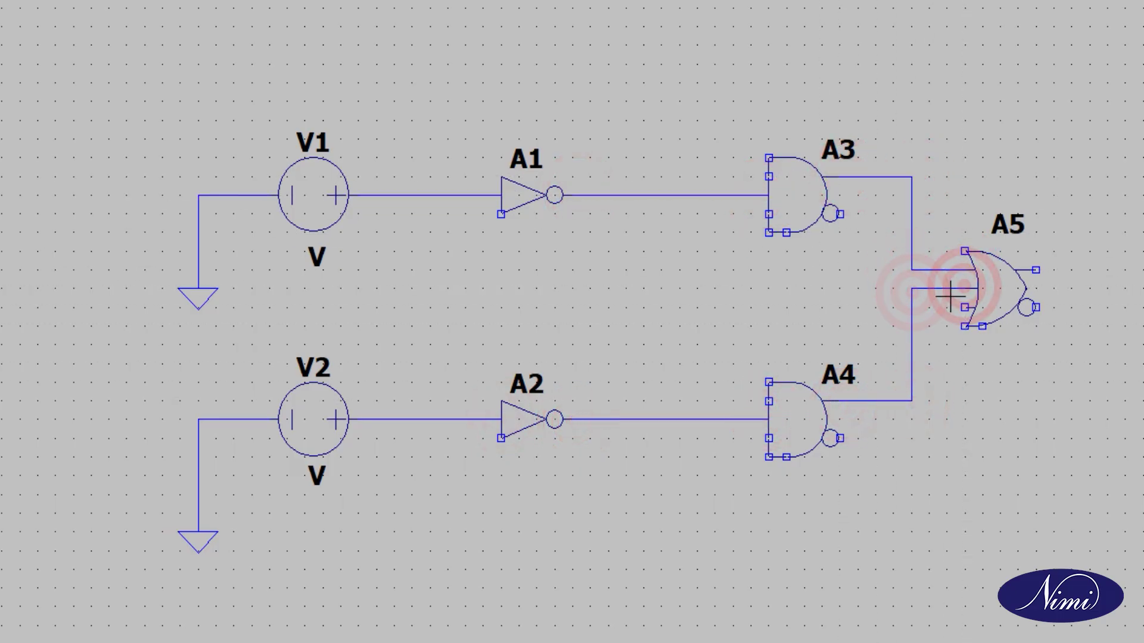
- Cross-connect the sources by wiring V1's line to the lowest input of A4 and V2's line to the lowest input of A3
left_click(412, 195)
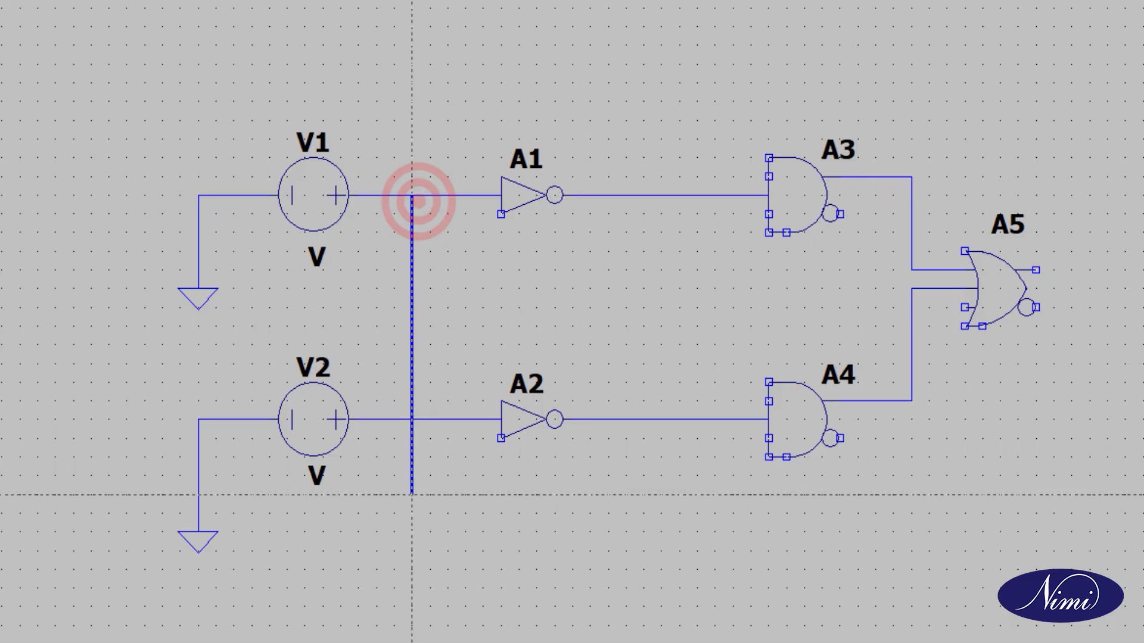
left_click(411, 457)
left_click(768, 457)
left_click(449, 421)
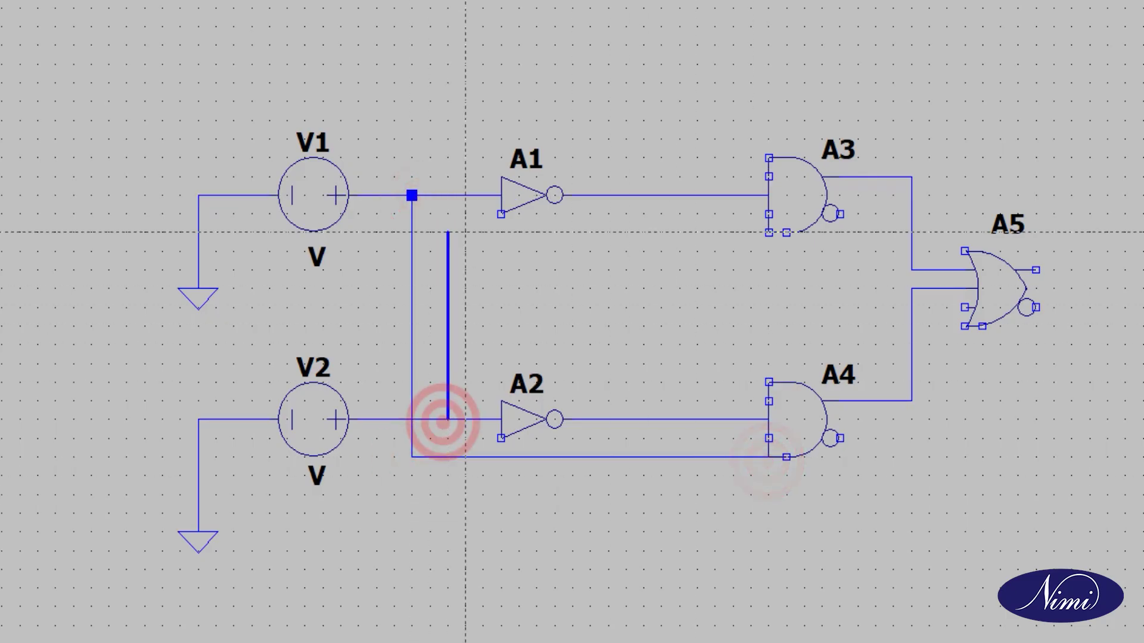
left_click(449, 233)
left_click(768, 234)
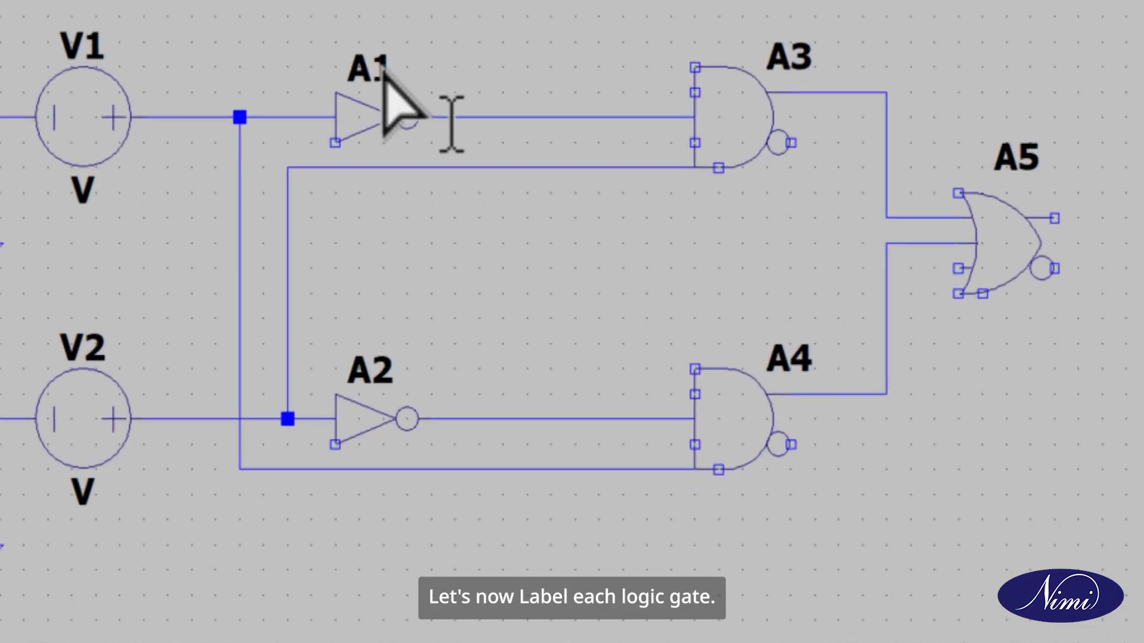
- Rename the upper inverter A1 as NOT1, without a space in the name
right_click(587, 221)
key("BackSpace")
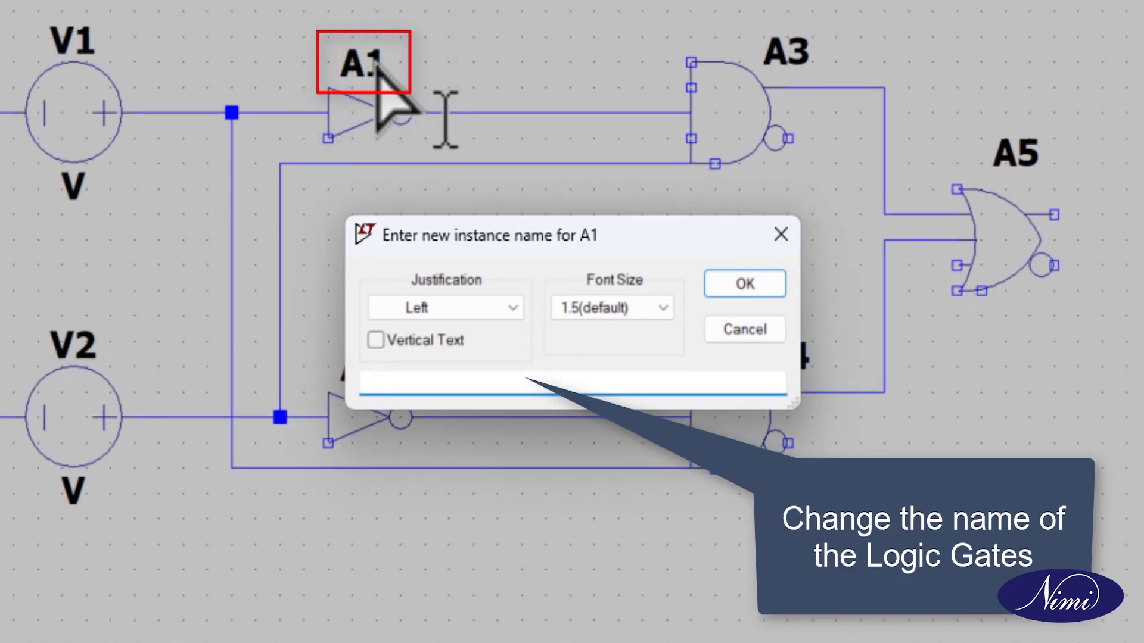
type("NOT 1")
key("Return")
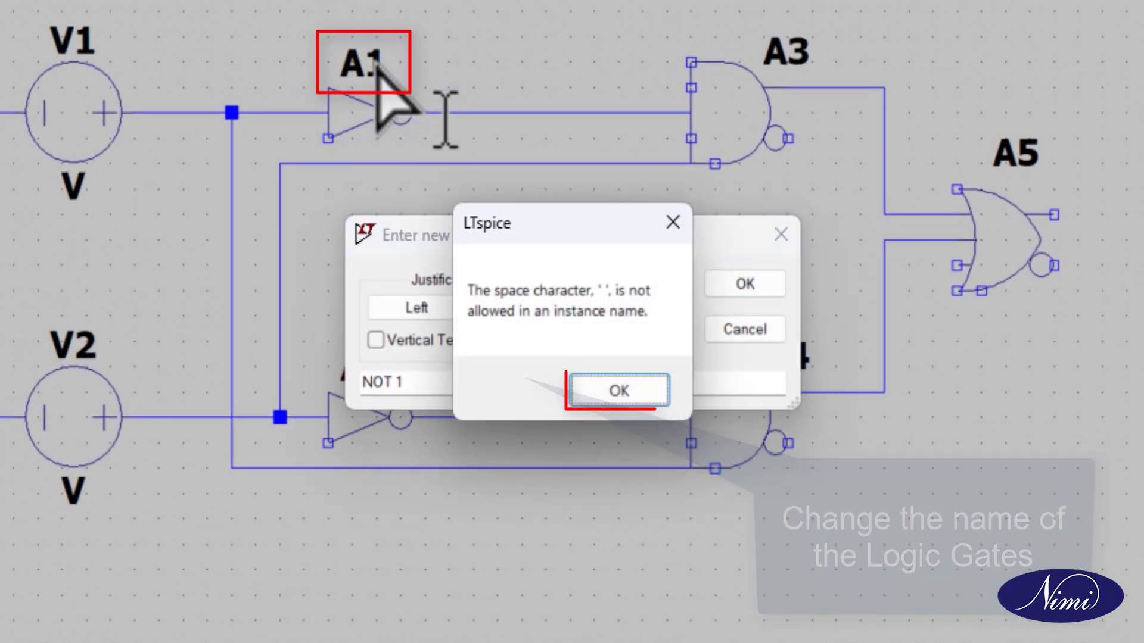
left_click(644, 390)
key("Left")
key("BackSpace")
left_click(755, 278)
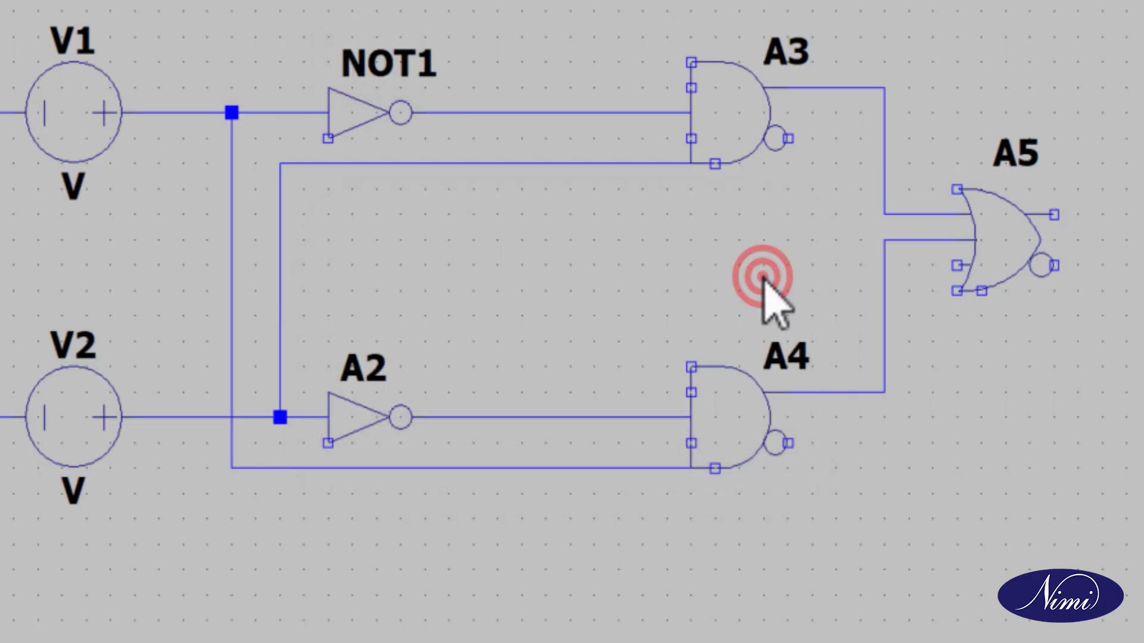
- Rename the lower inverter A2 as NOT2
right_click(356, 372)
type("NOT2")
left_click(724, 279)
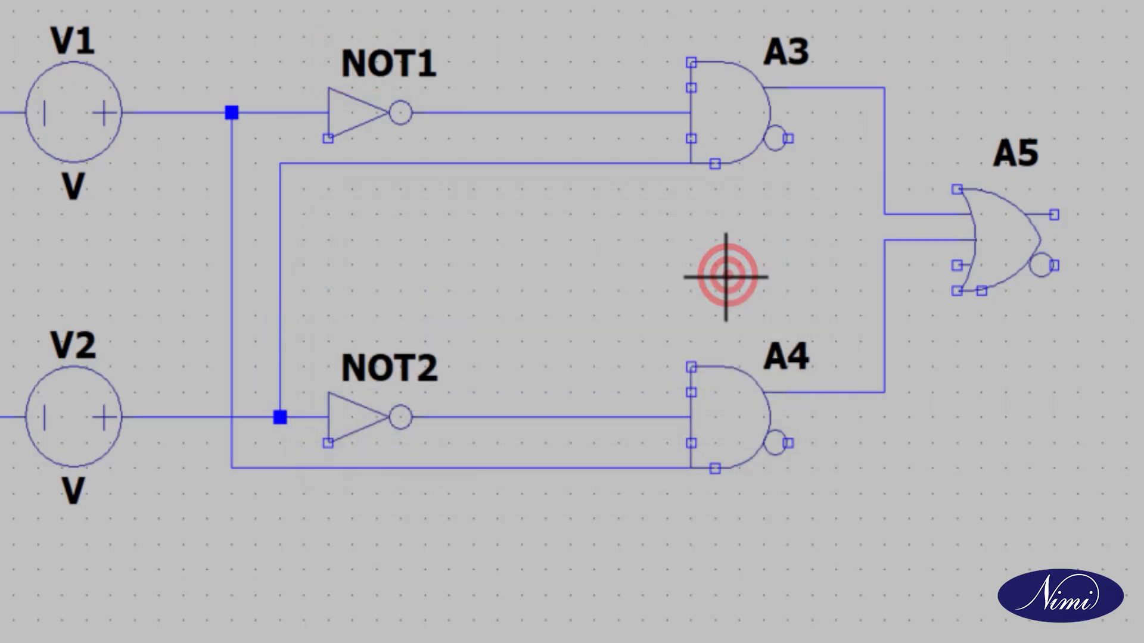
- Rename the upper AND gate A3 as AND1 and the lower AND gate A4 as AND2
right_click(774, 60)
type("AND1")
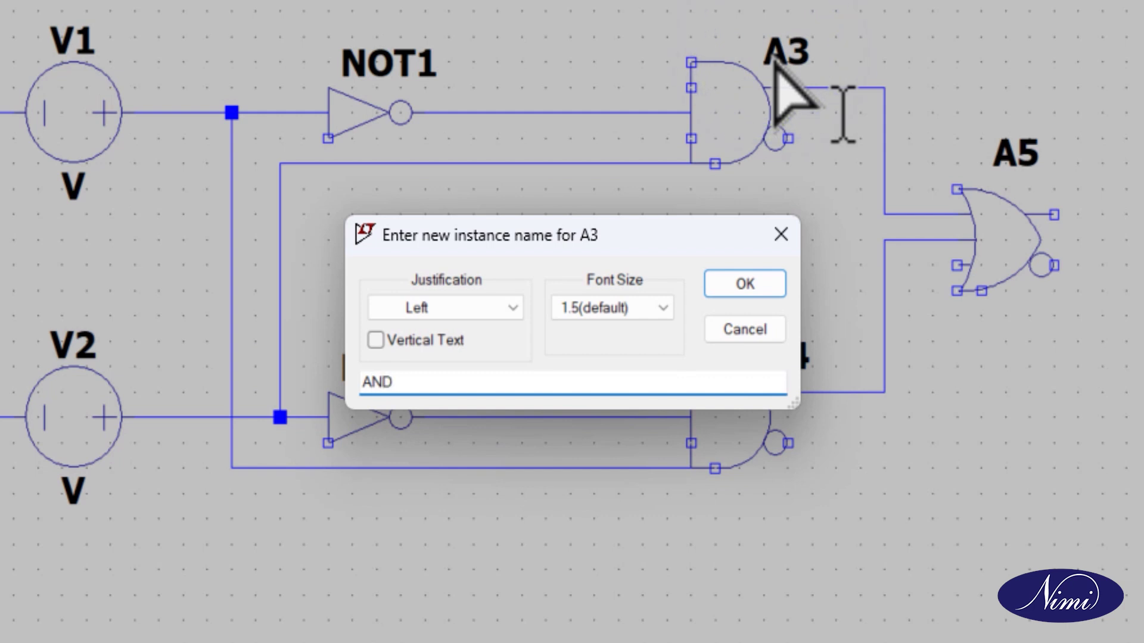
left_click(768, 289)
right_click(786, 356)
type("AND2")
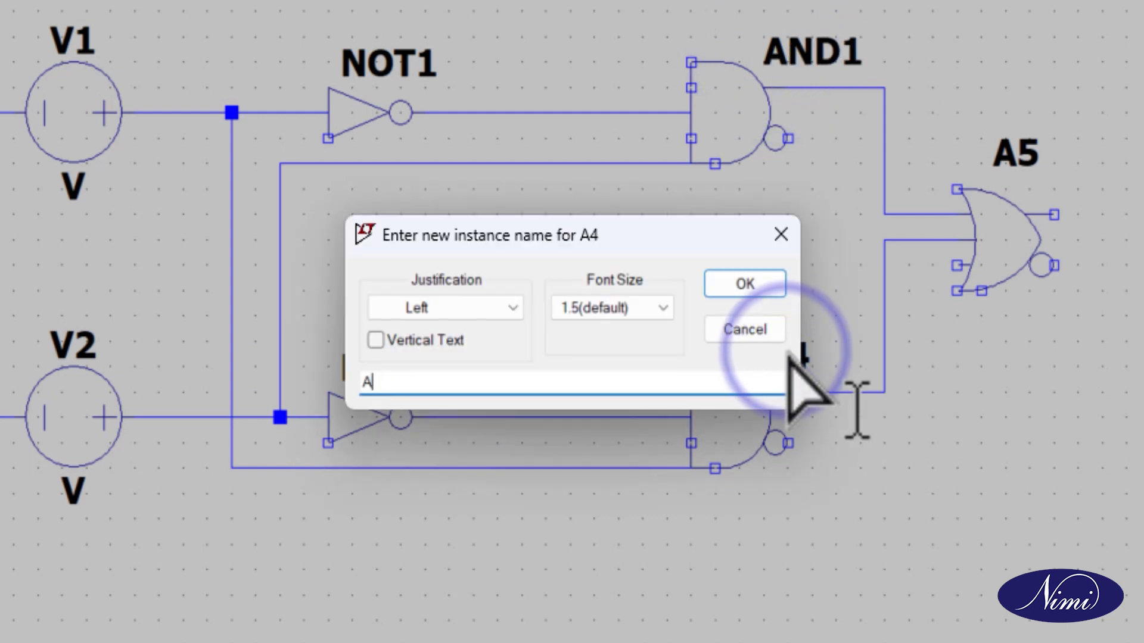
left_click(757, 285)
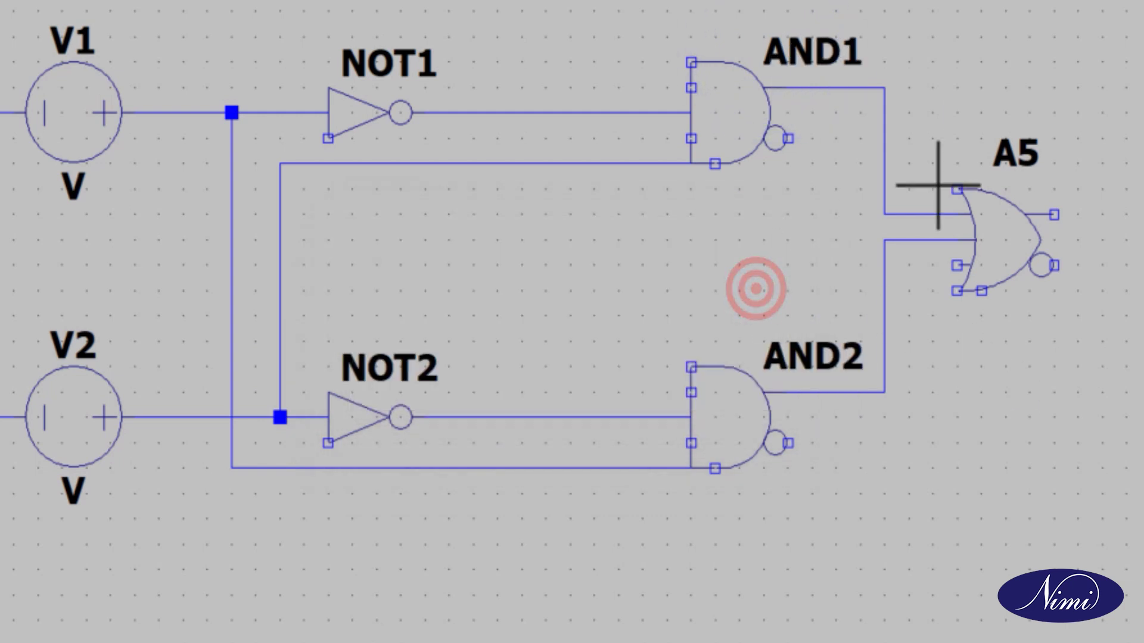
- Rename the OR gate A5 as OR
right_click(1013, 153)
key("BackSpace")
type("OR")
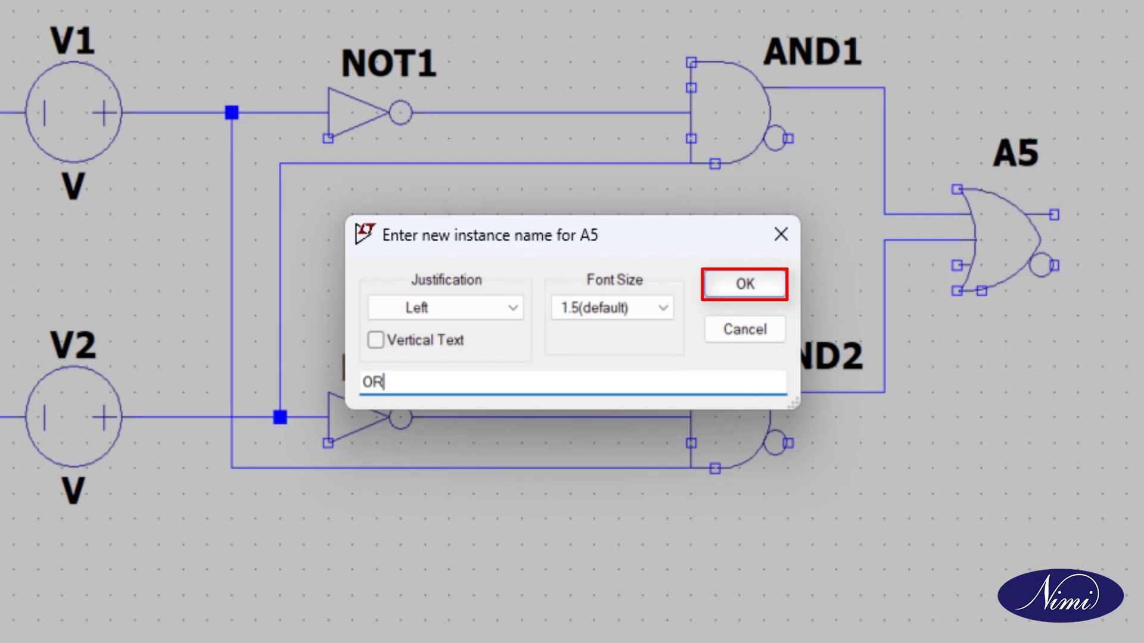
left_click(766, 282)
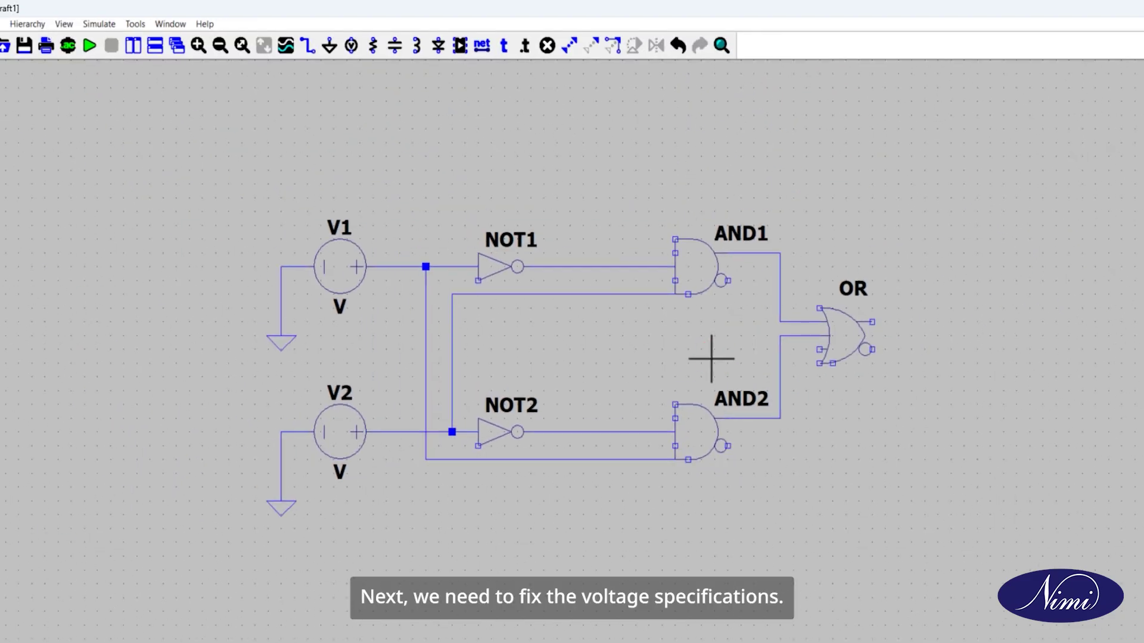
- Make voltage source V1 a PULSE source with an initial voltage of 0 and an on voltage of 5
right_click(331, 276)
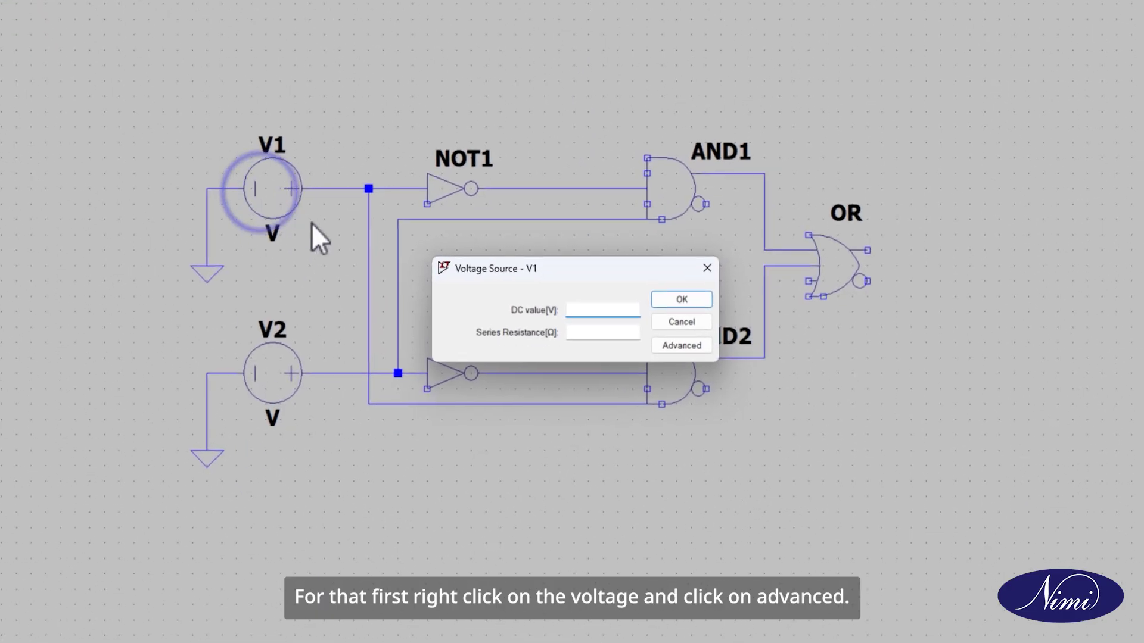
left_click(667, 323)
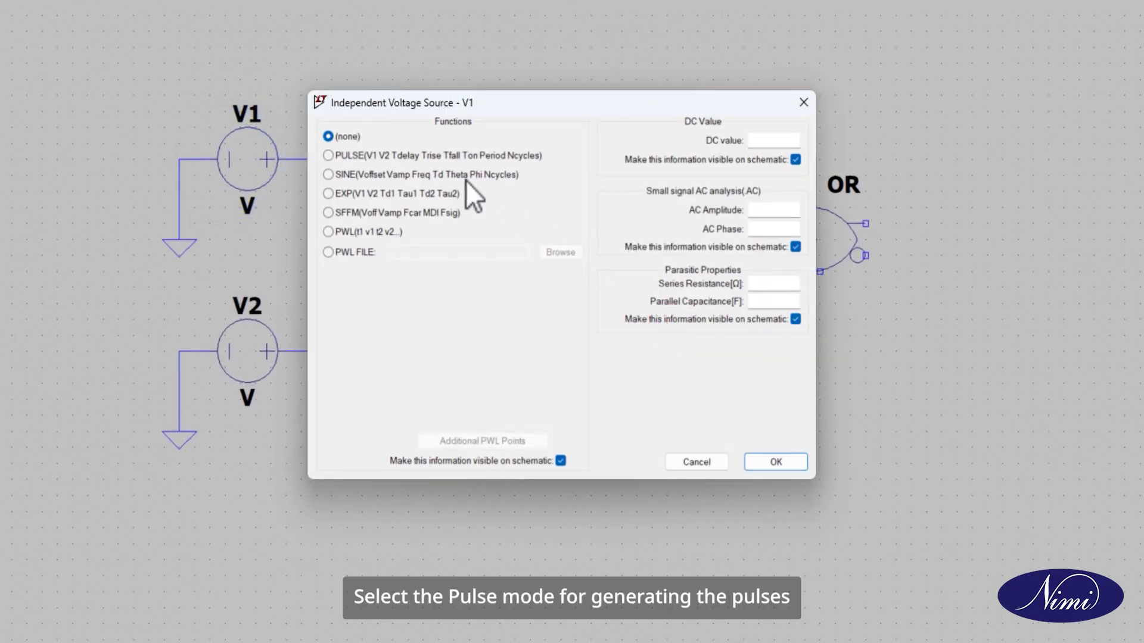
left_click(401, 162)
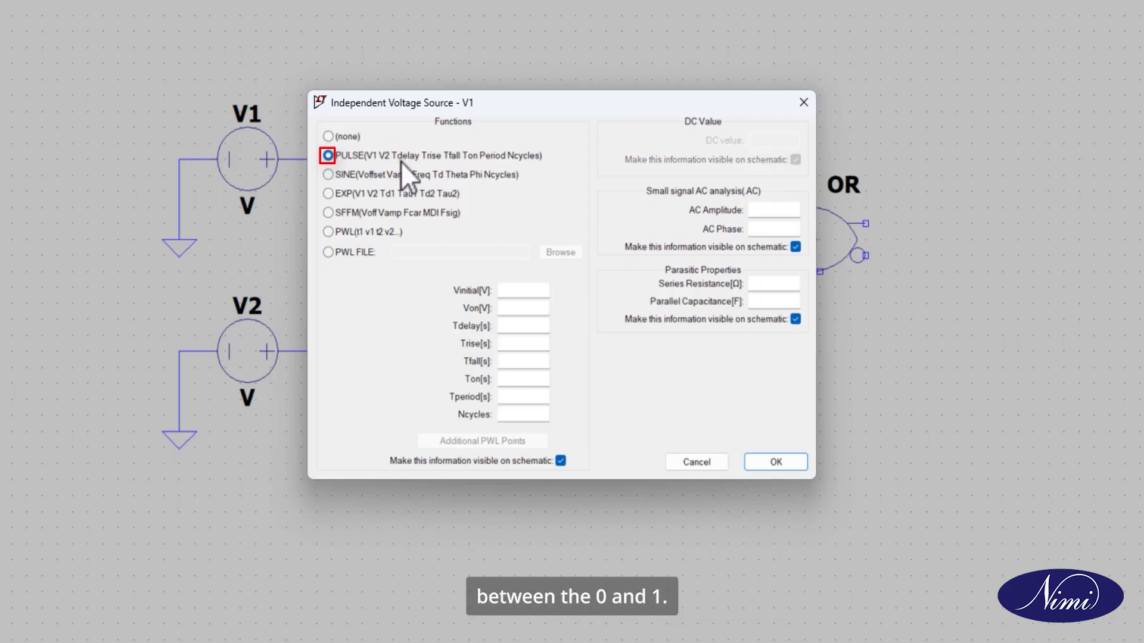
left_click(515, 292)
type("0")
left_click(516, 310)
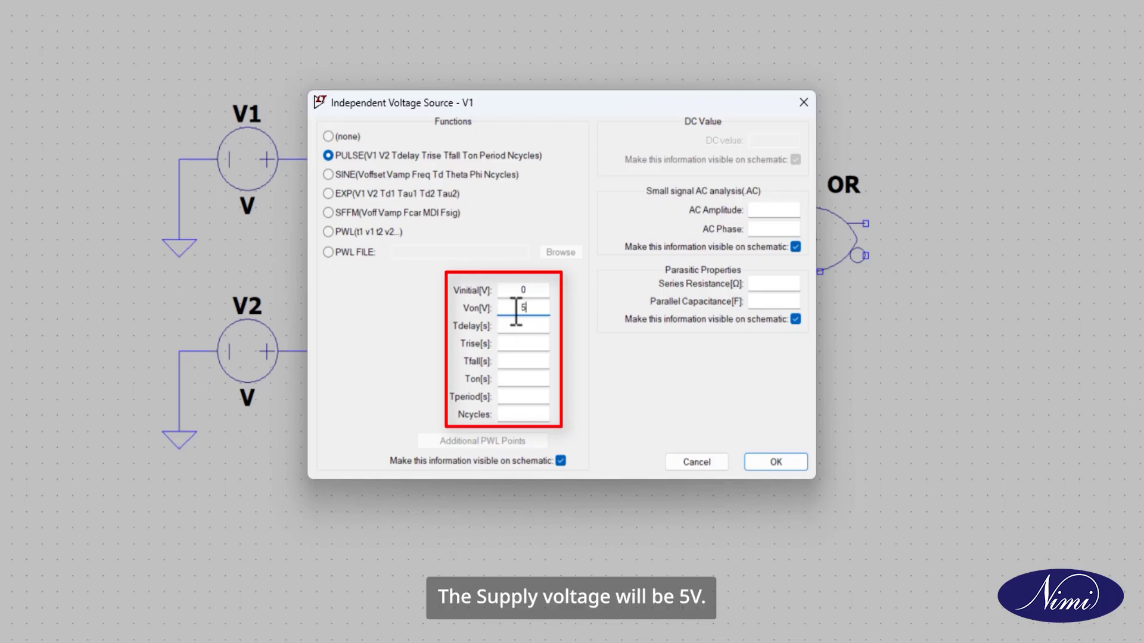
- Set V1's pulse delay to 0 and both its rise time and fall time to 5ns
left_click(527, 328)
left_click(527, 346)
type("5")
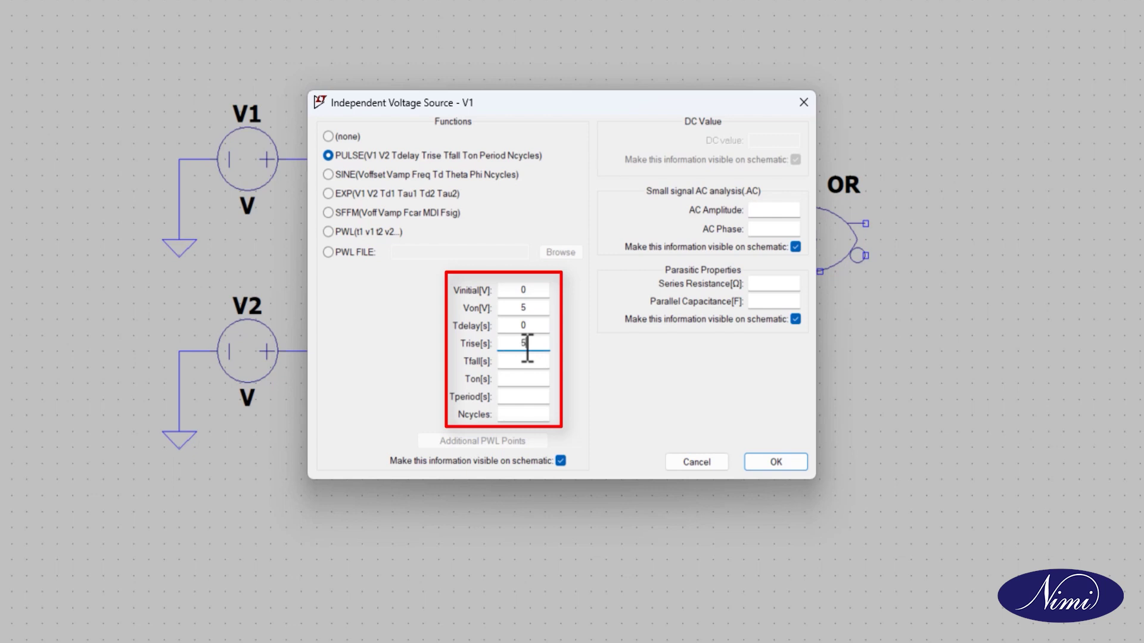
type("ns")
left_click(527, 361)
type("5")
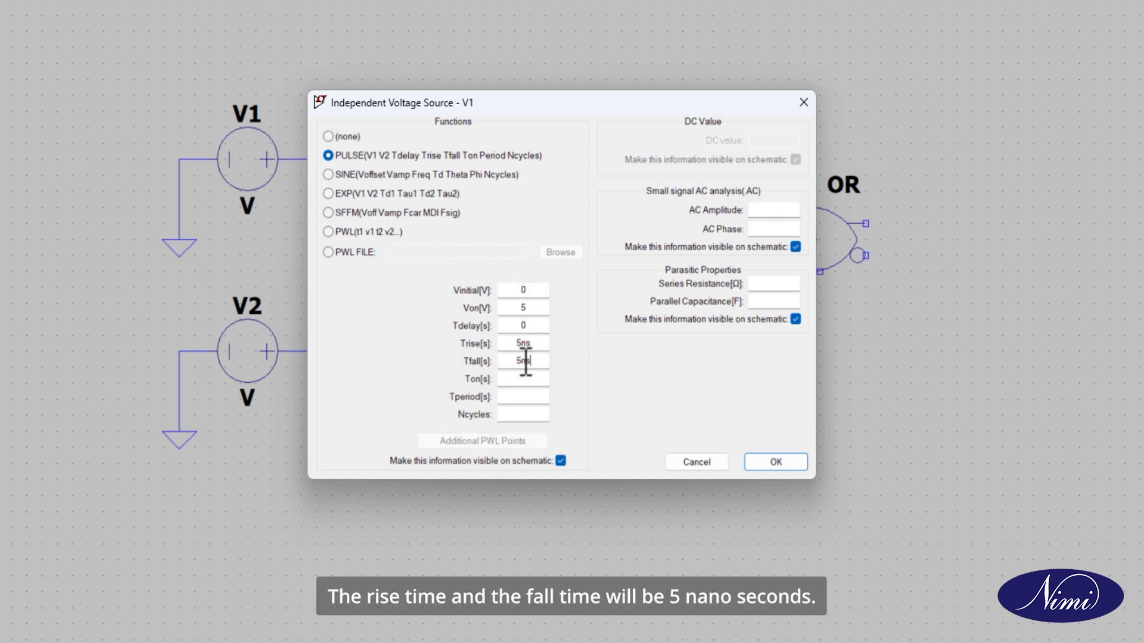
- Set V1's on time to 40 and its period to 80, and apply the pulse settings
left_click(528, 380)
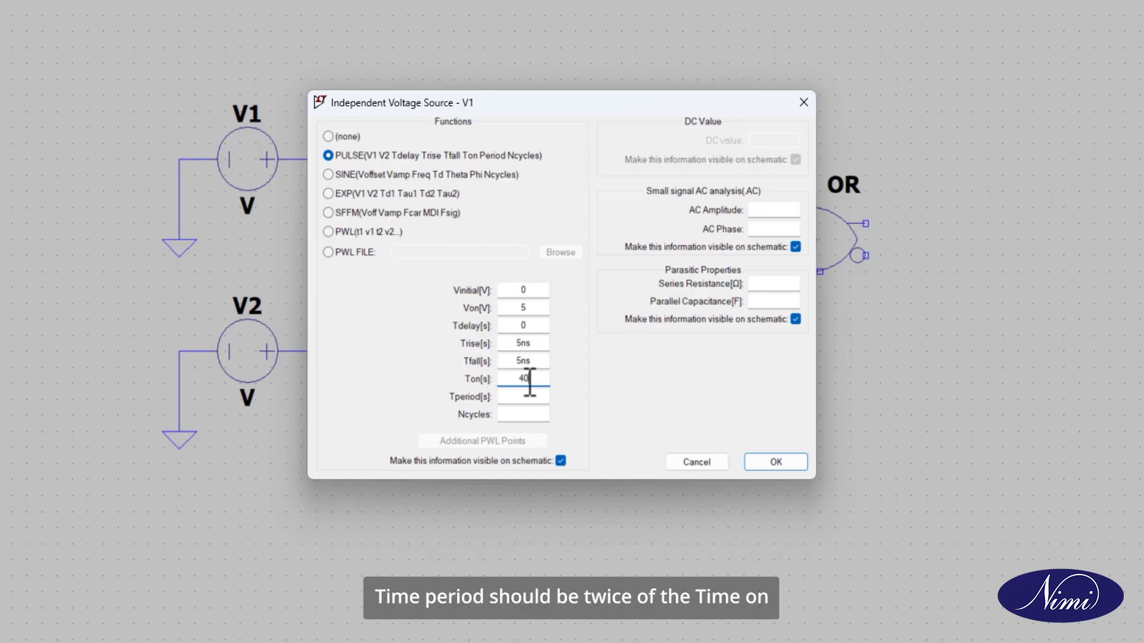
left_click(528, 396)
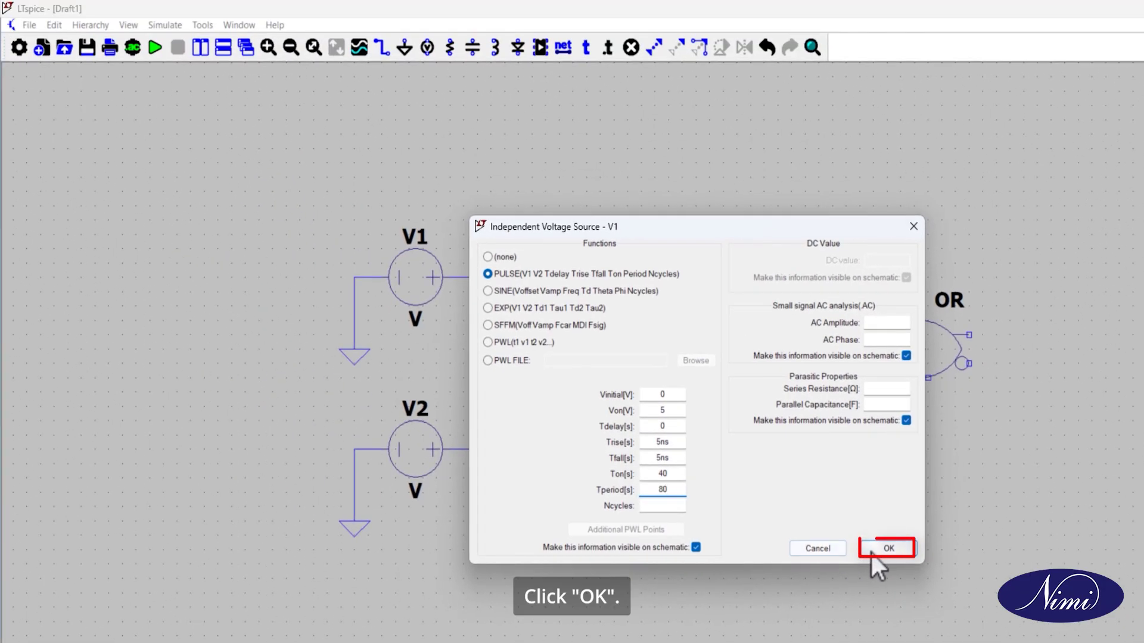
left_click(766, 463)
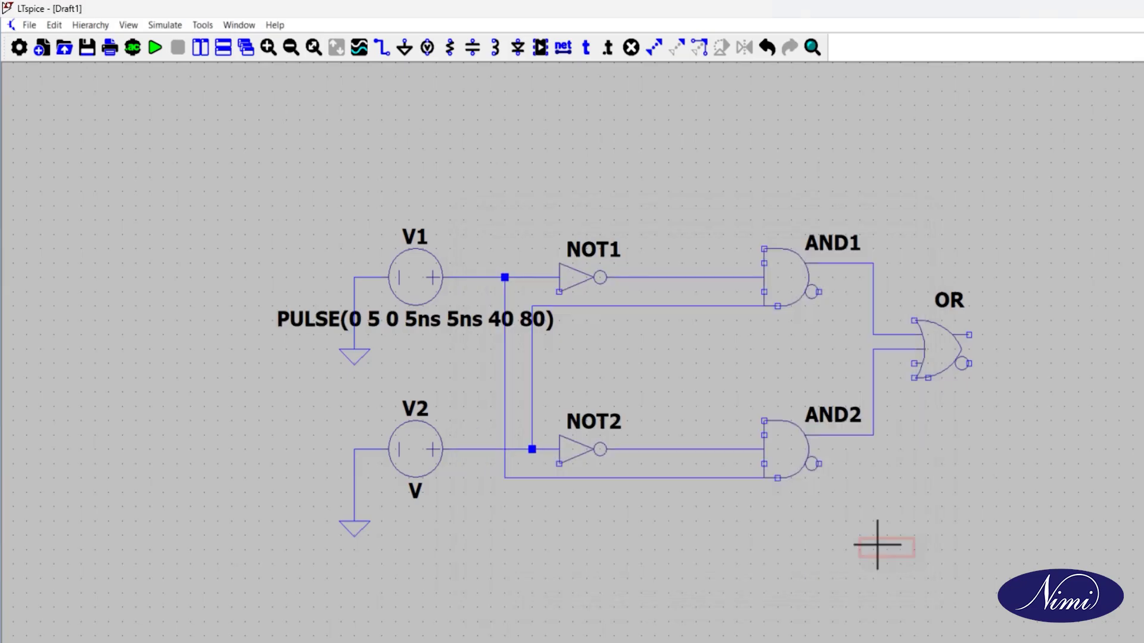
- Move V1's PULSE text to the free area left of the source, above its ground wire
left_click(679, 52)
left_click(439, 289)
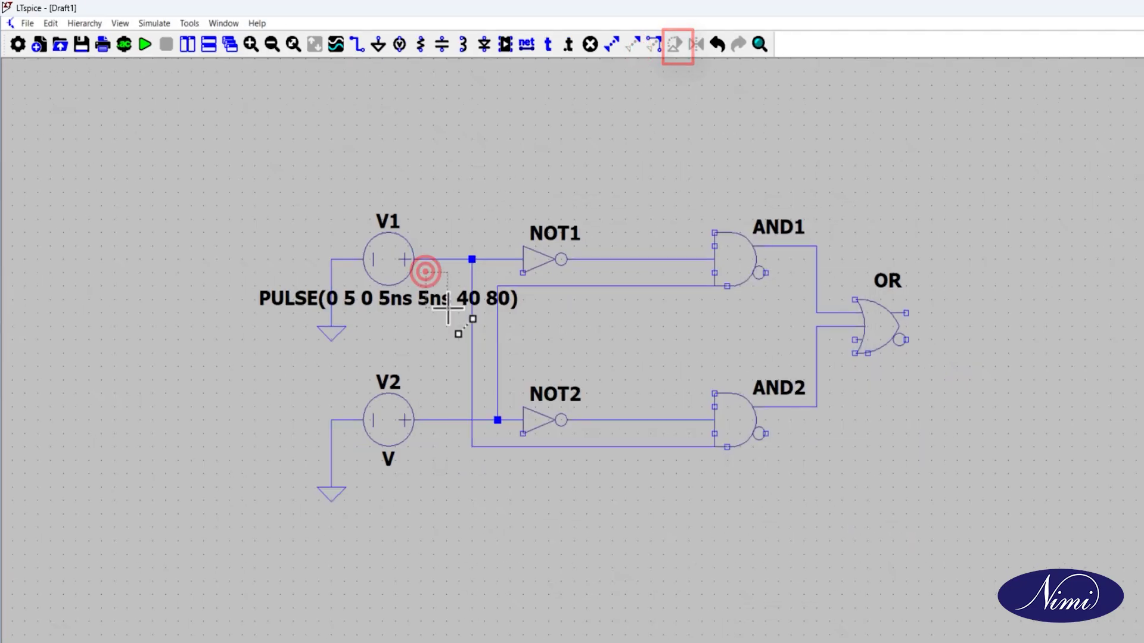
left_click(275, 233)
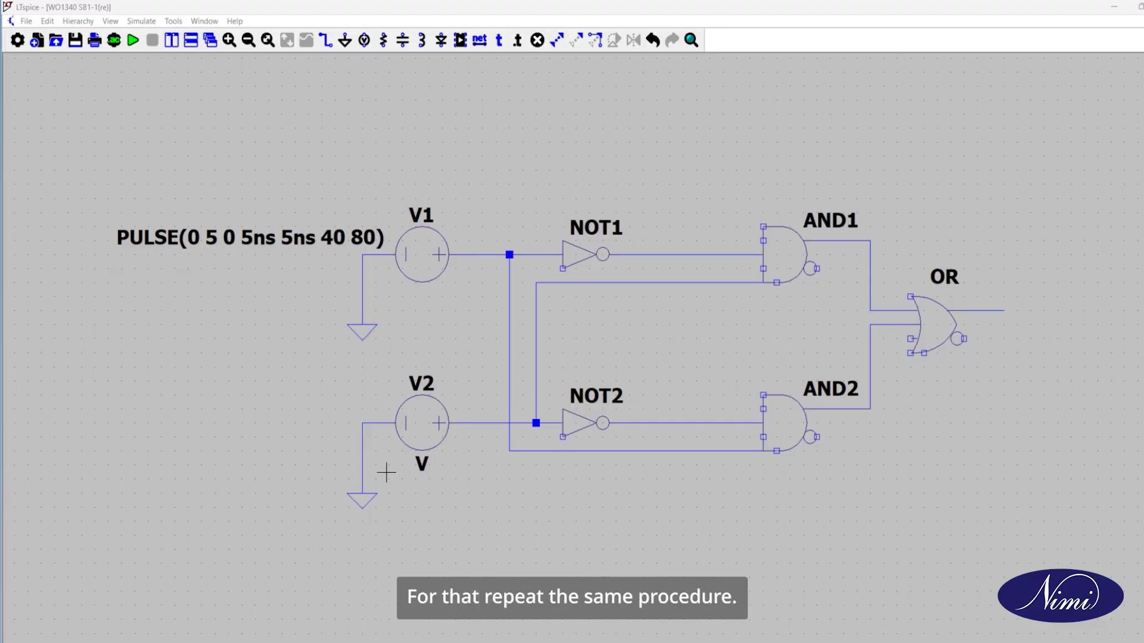
- Make voltage source V2 a PULSE source with an initial voltage of 0 and an on voltage of 5
right_click(419, 416)
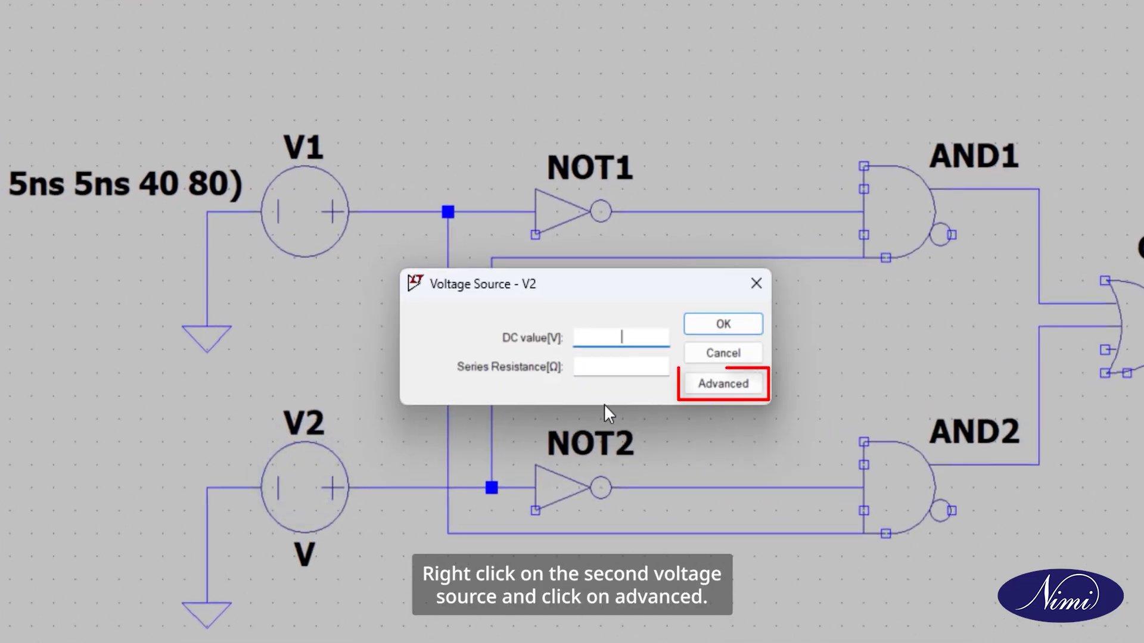
left_click(726, 384)
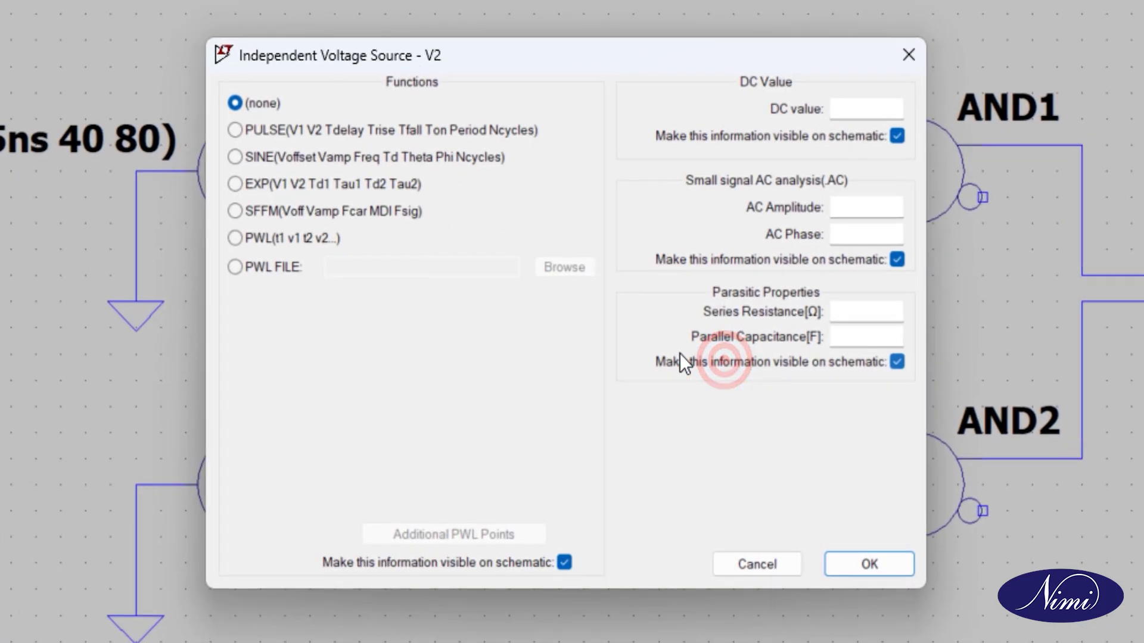
left_click(236, 131)
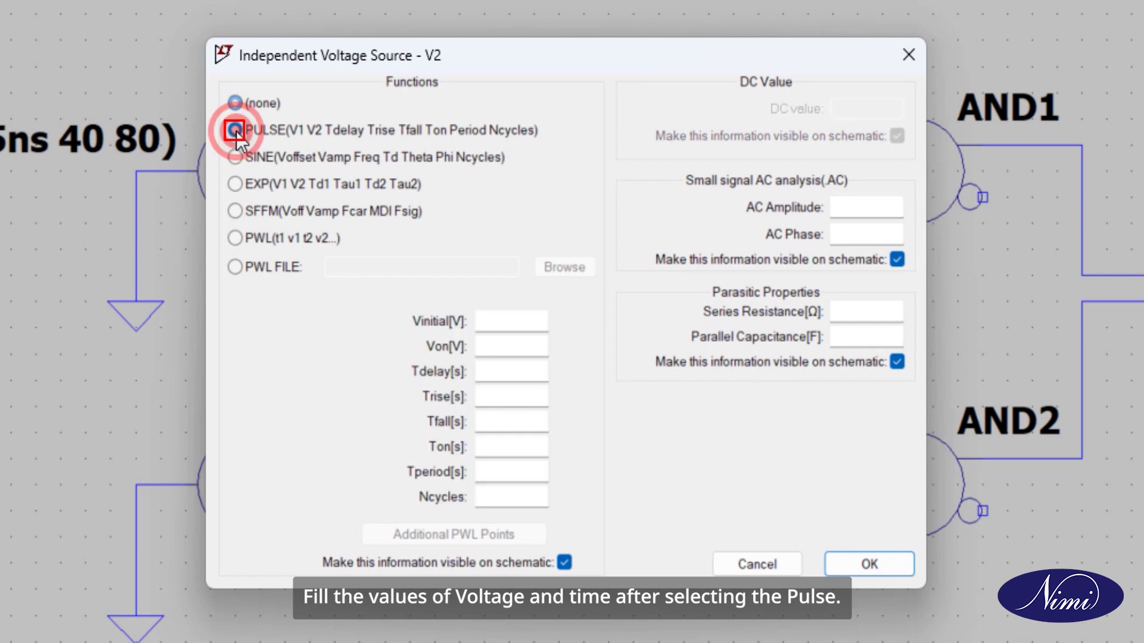
left_click(501, 322)
type("0")
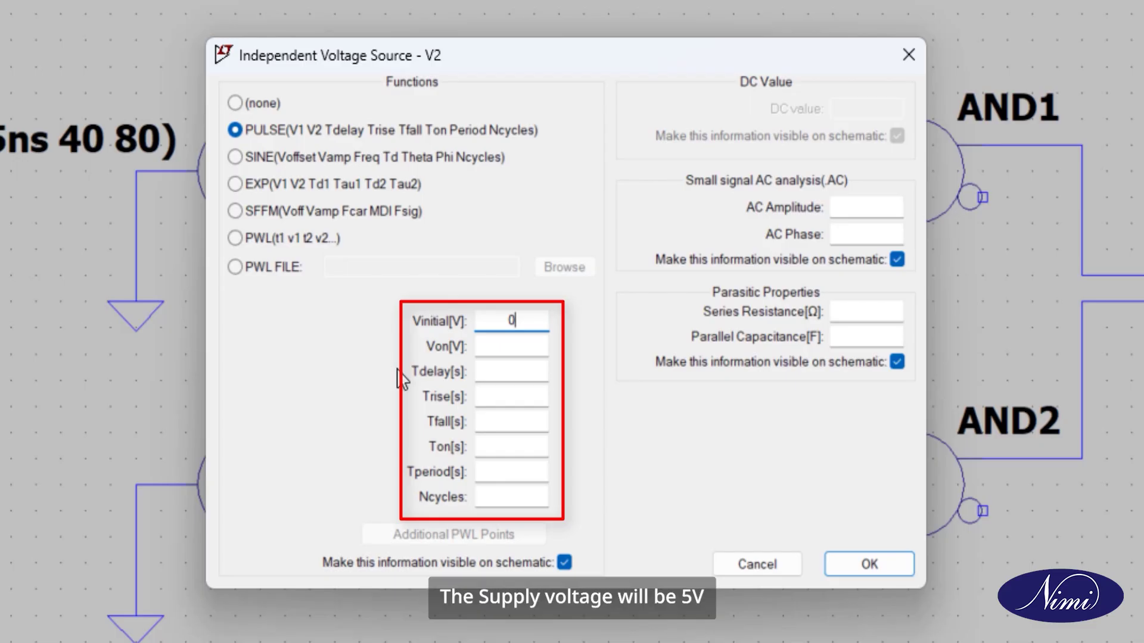
left_click(503, 345)
type("5")
- Set V2's pulse delay to 0 and both its rise time and fall time to 5ns
left_click(511, 366)
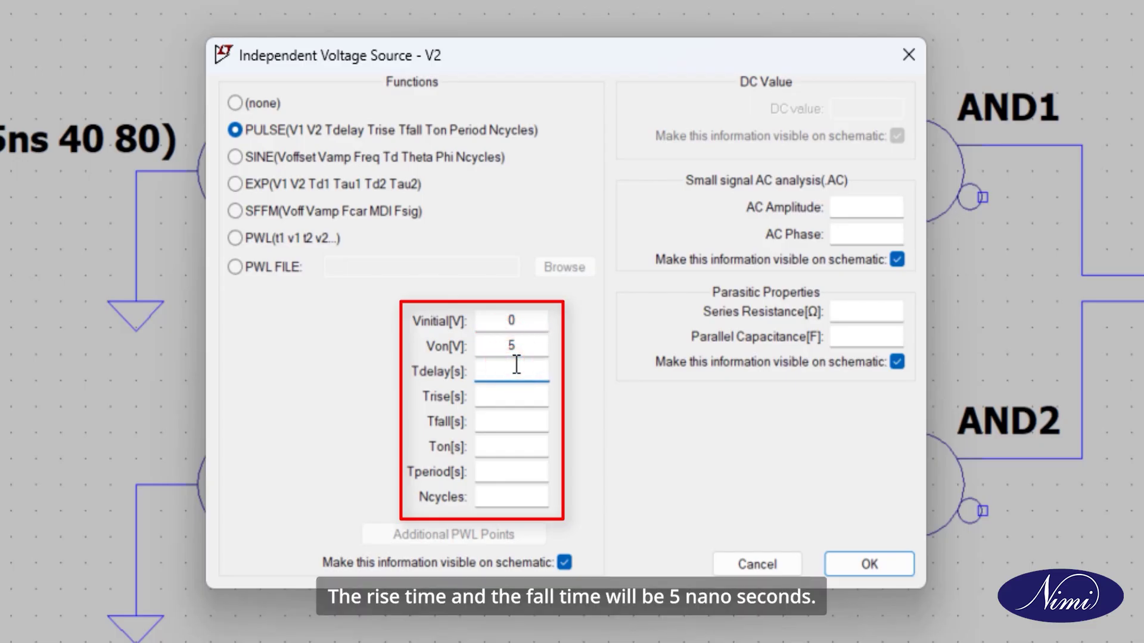
type("0")
left_click(517, 394)
type("5n")
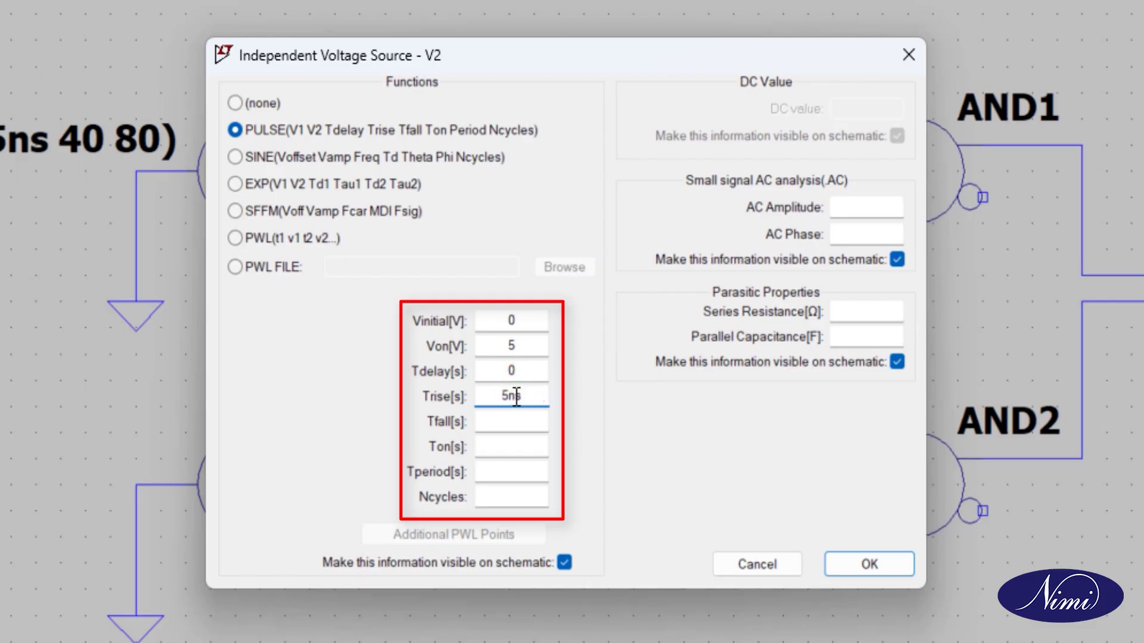
type("s")
left_click(534, 425)
type("5n")
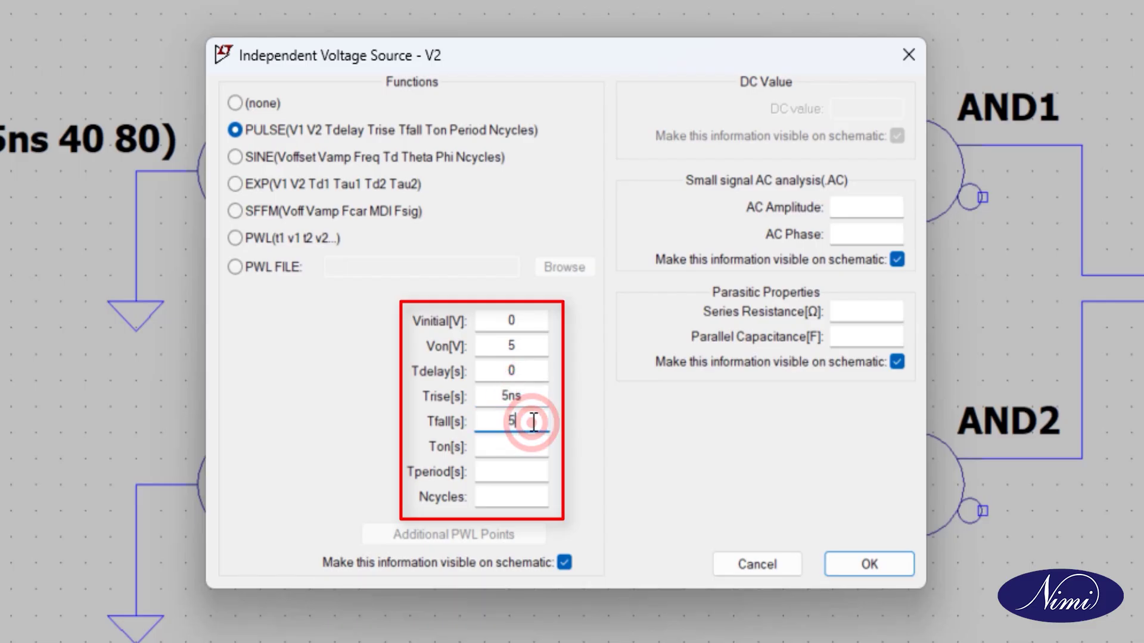
- Set V2's on time to 20 and its period to 40, and apply the pulse settings
left_click(539, 443)
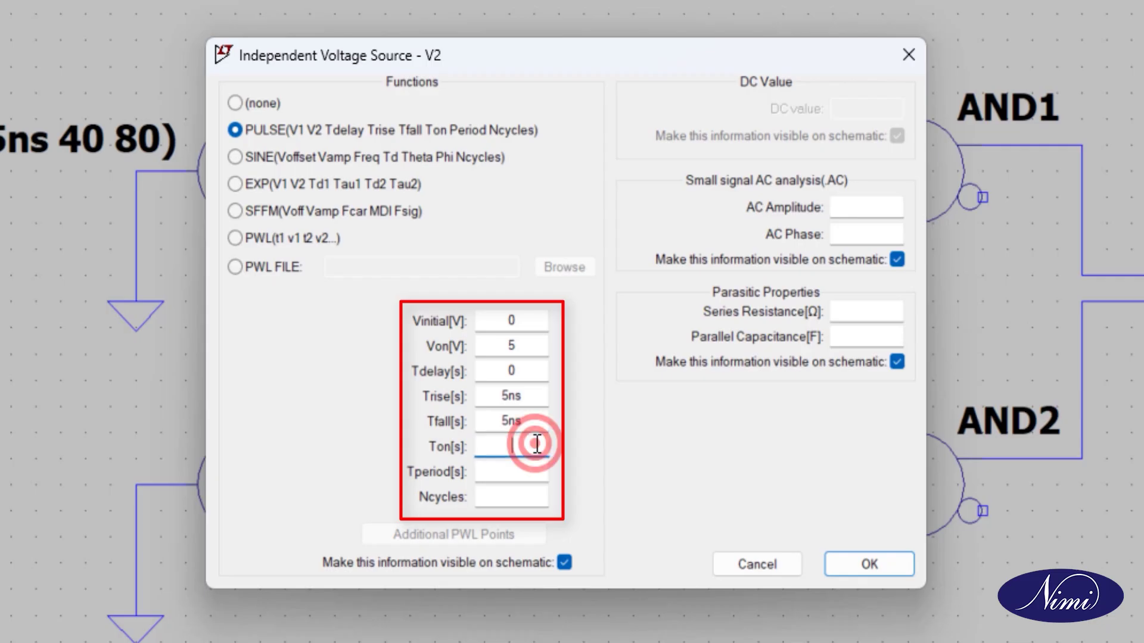
type("20")
left_click(538, 468)
type("40")
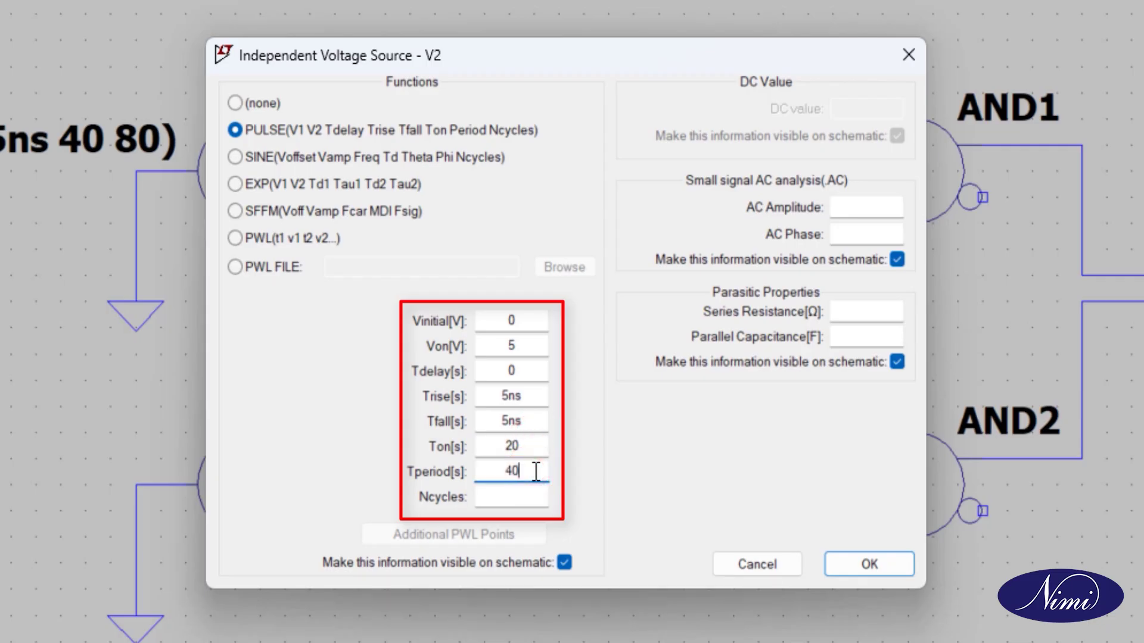
left_click(871, 565)
- Move V2's PULSE text to the free area left of the source, above its ground wire
key("m")
left_click(53, 551)
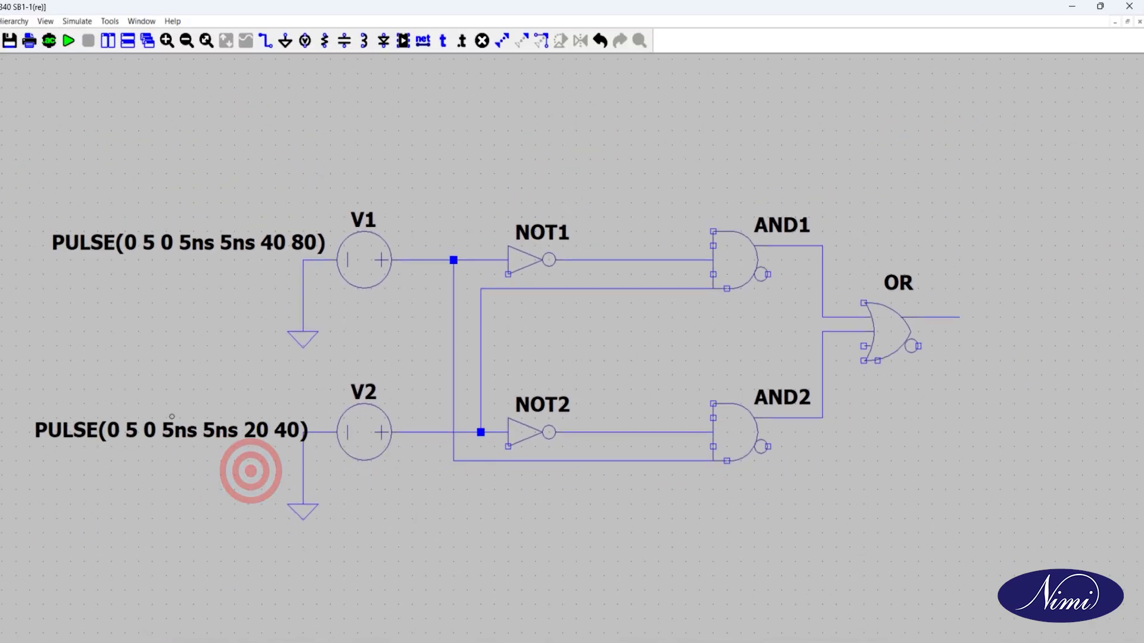
left_click(70, 411)
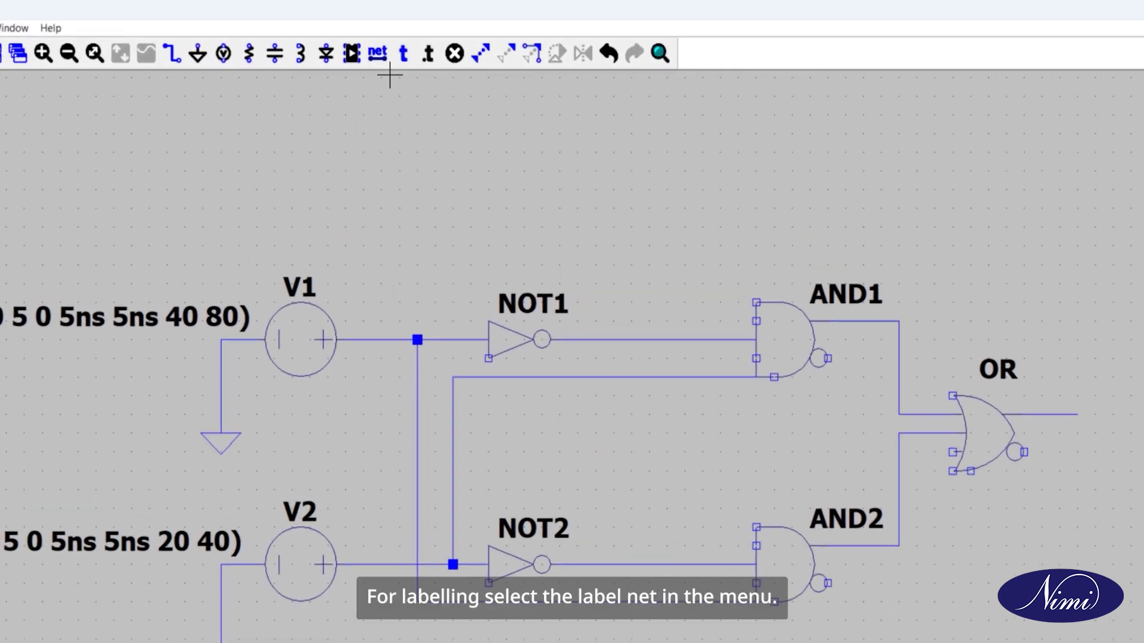
- Define a net label named OUTPUT with the port type Output
left_click(380, 58)
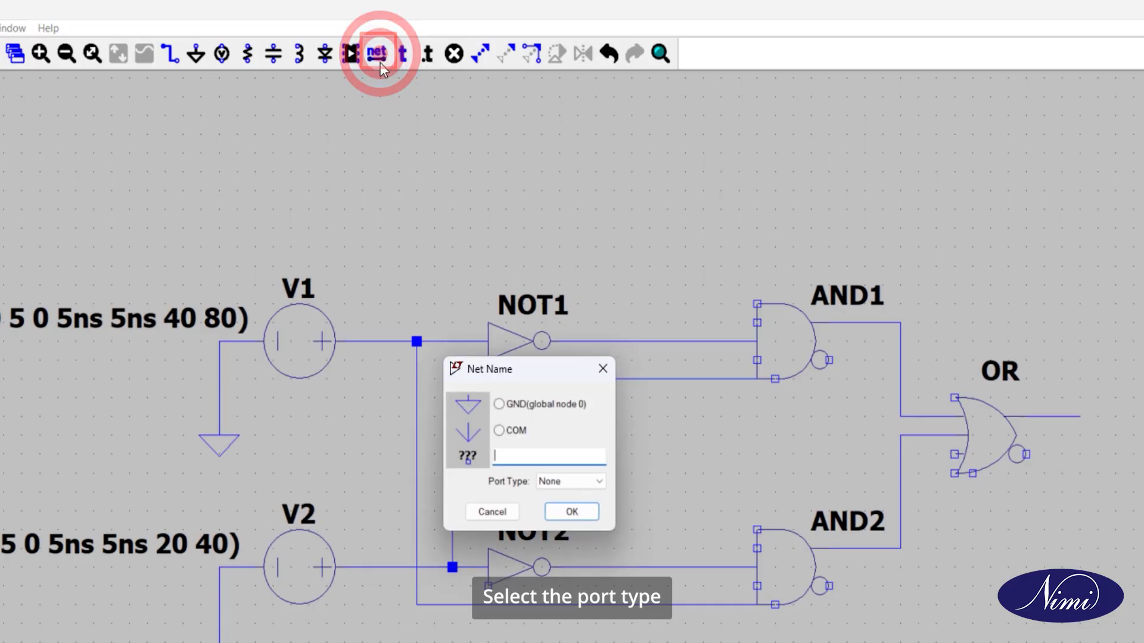
left_click(559, 484)
left_click(564, 519)
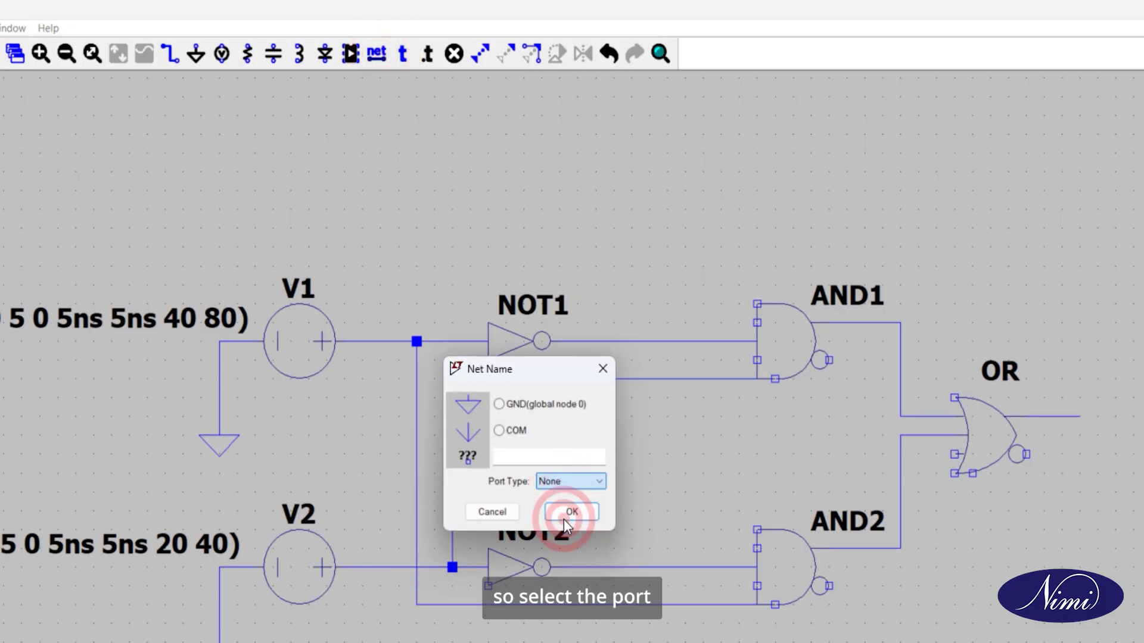
left_click(541, 457)
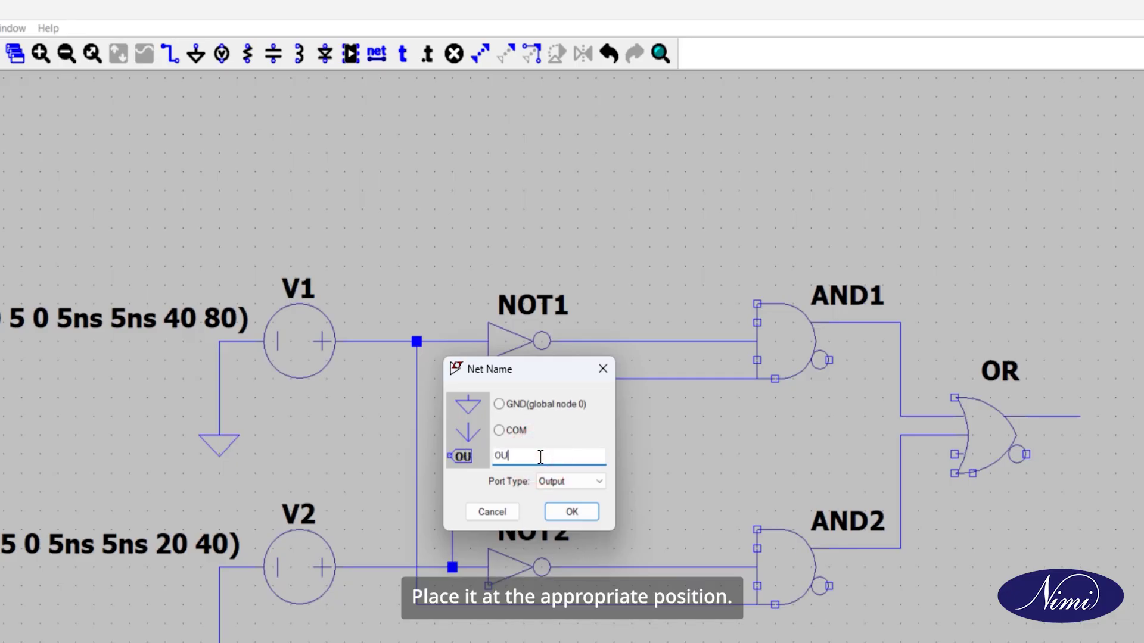
type("OUTPUT")
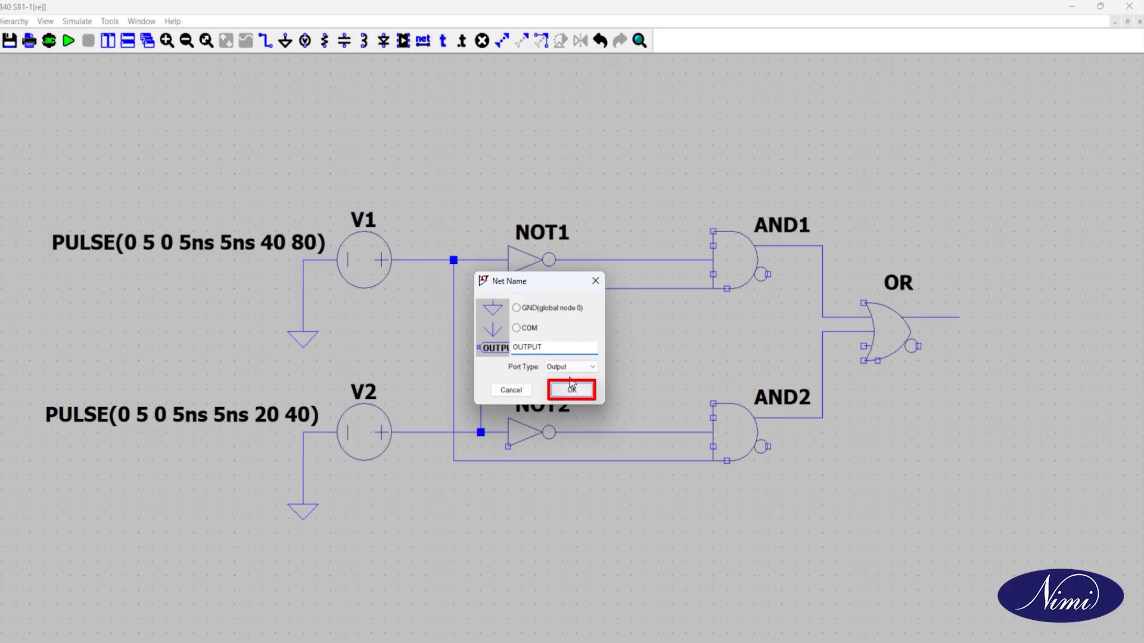
- Place the OUTPUT label to the right of the OR gate and extend the gate's output wire to it
left_click(576, 396)
left_click(1013, 318)
left_click(959, 317)
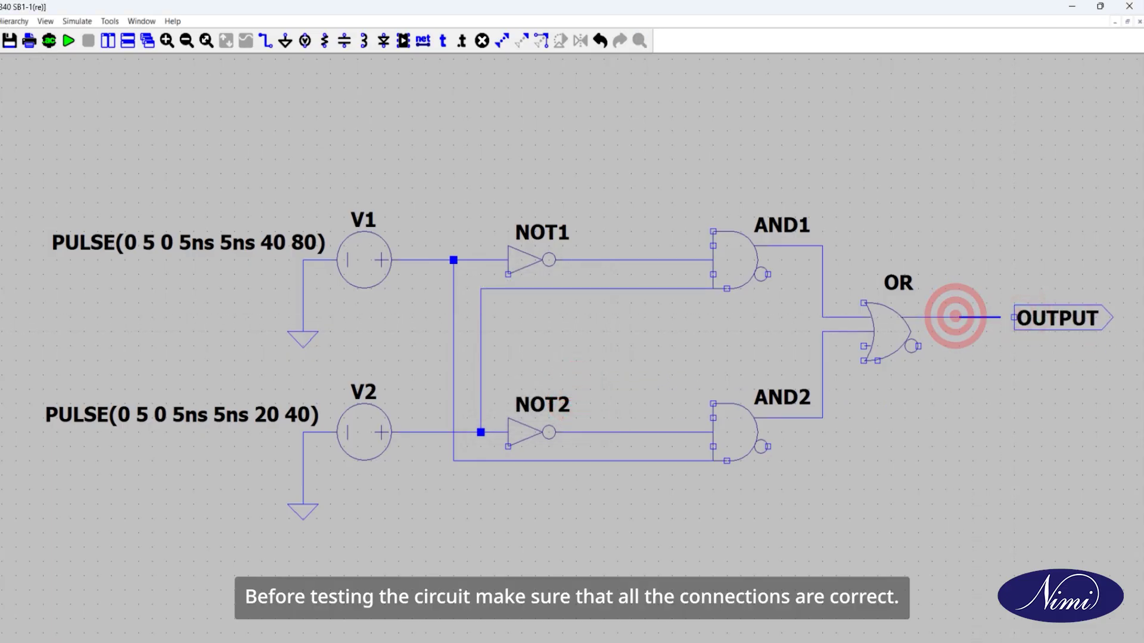
left_click(1013, 318)
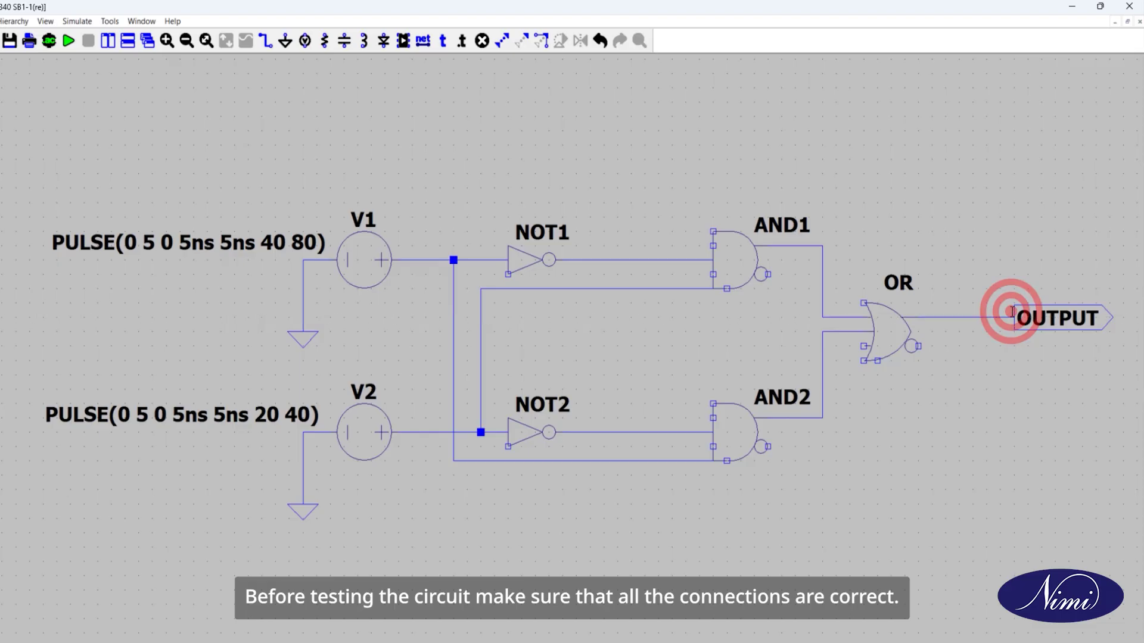
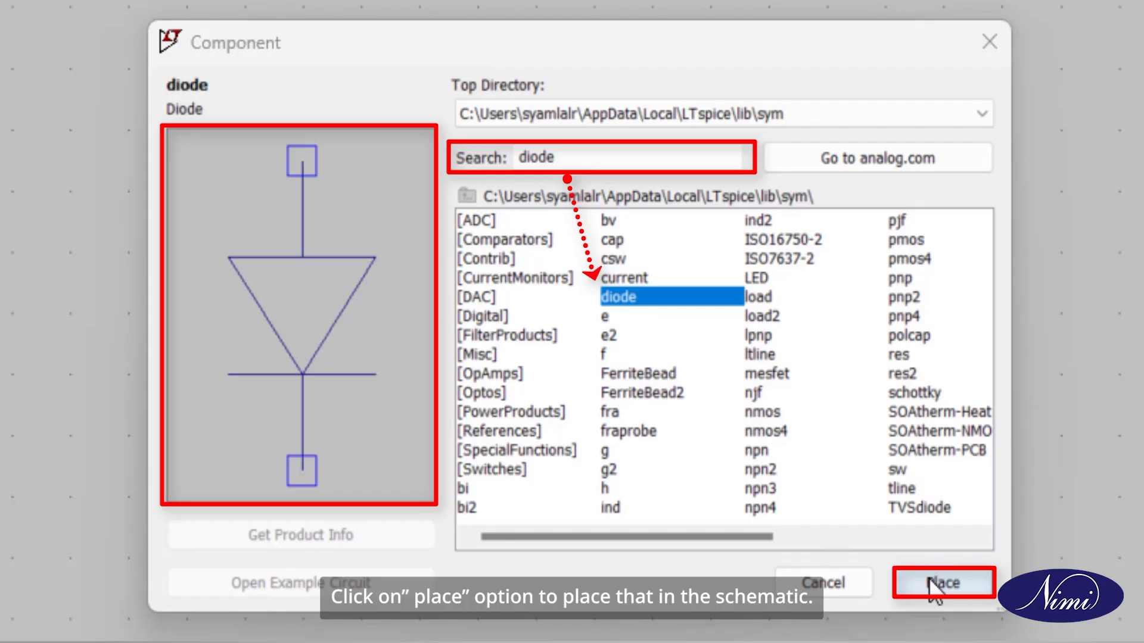
- Place the diode in the new schematic, rotated to lie horizontally
left_click(929, 581)
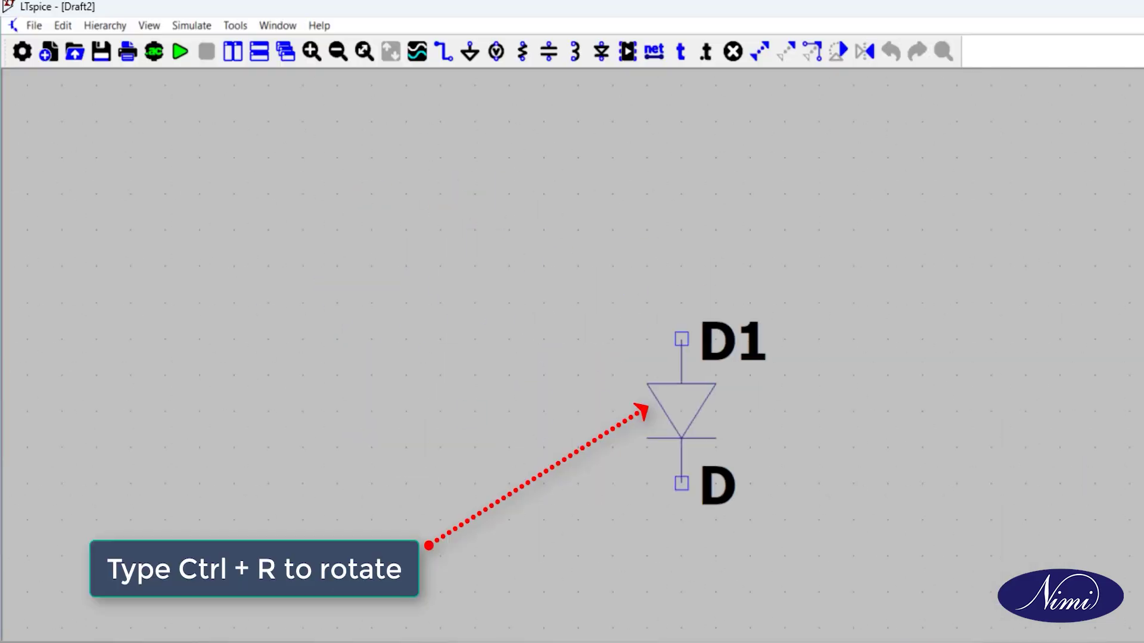
key("ctrl+r")
left_click(676, 337)
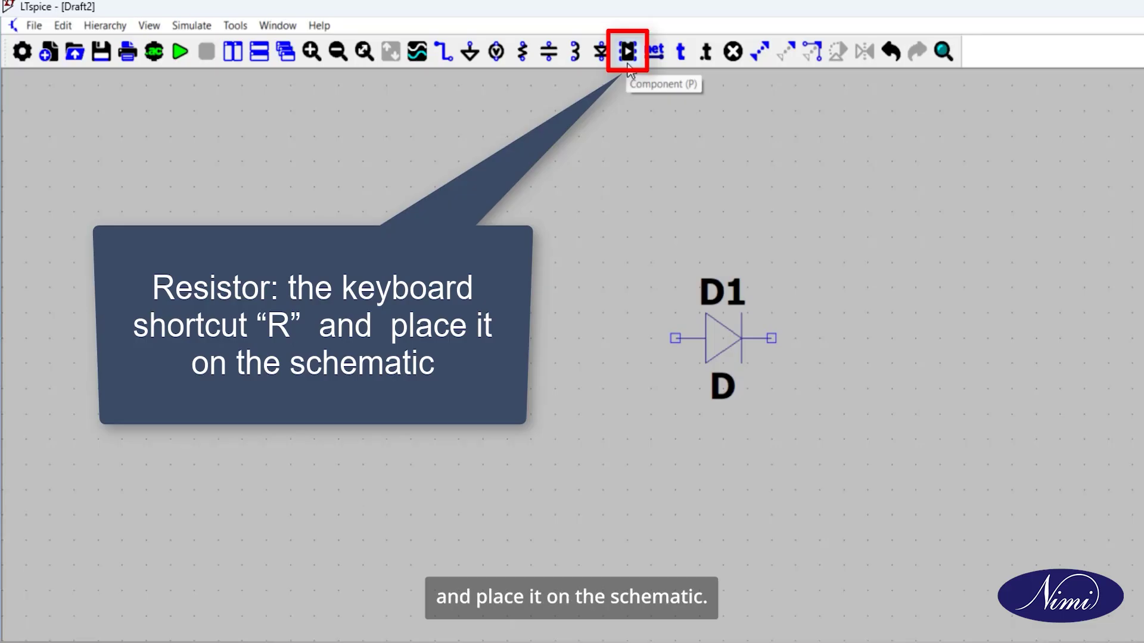
- Place a vertical resistor (res) to the lower right of diode D1 and end the placement
left_click(627, 59)
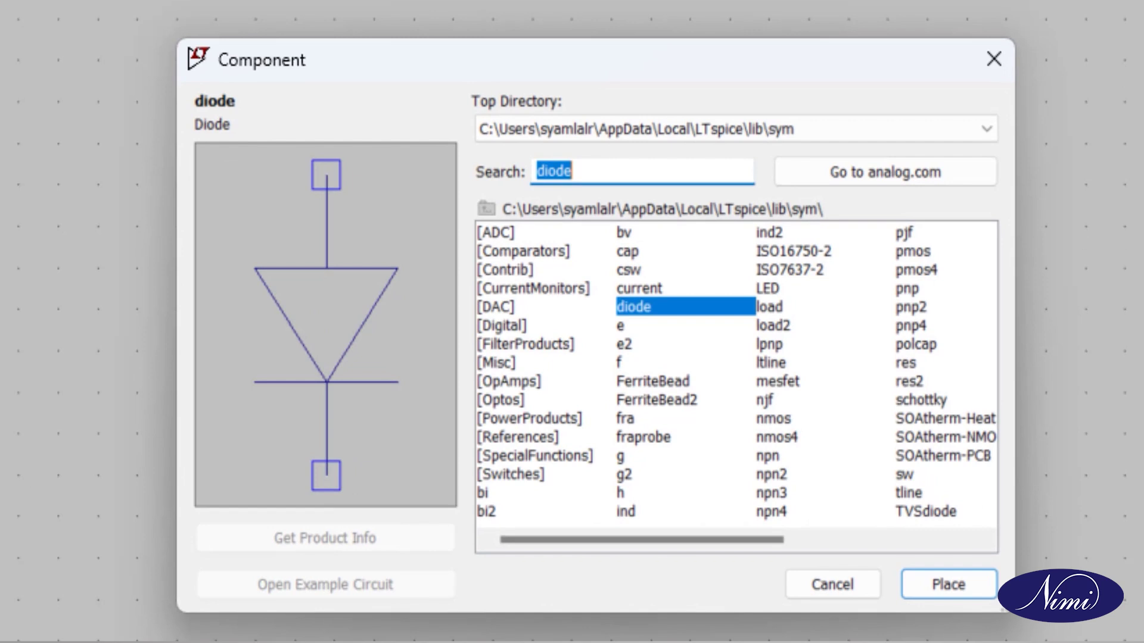
type("re")
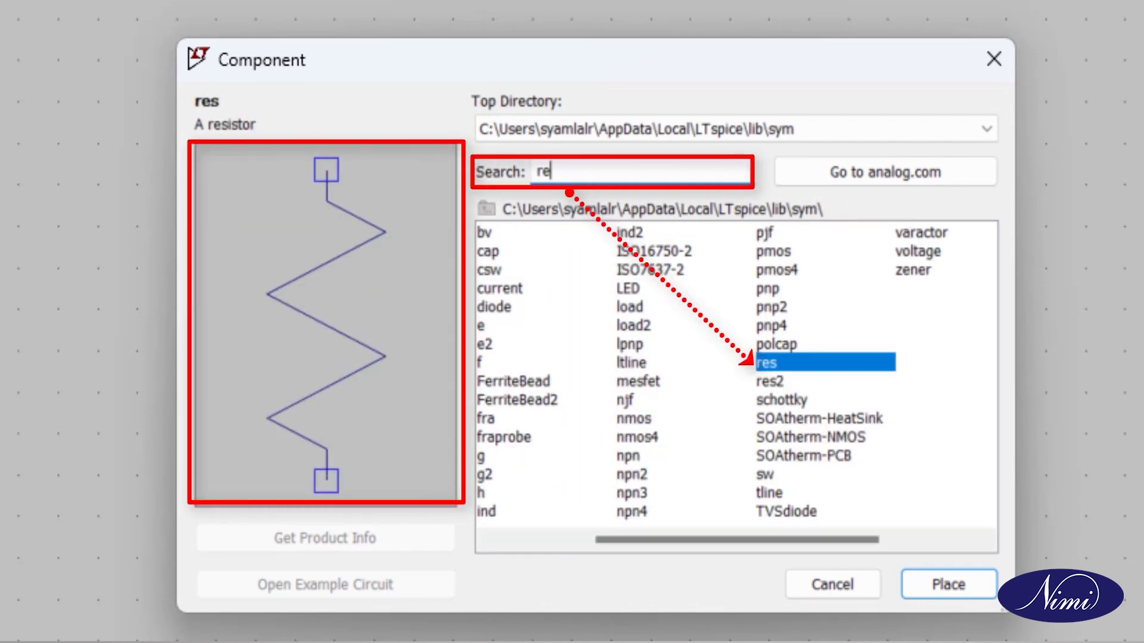
left_click(953, 590)
left_click(783, 470)
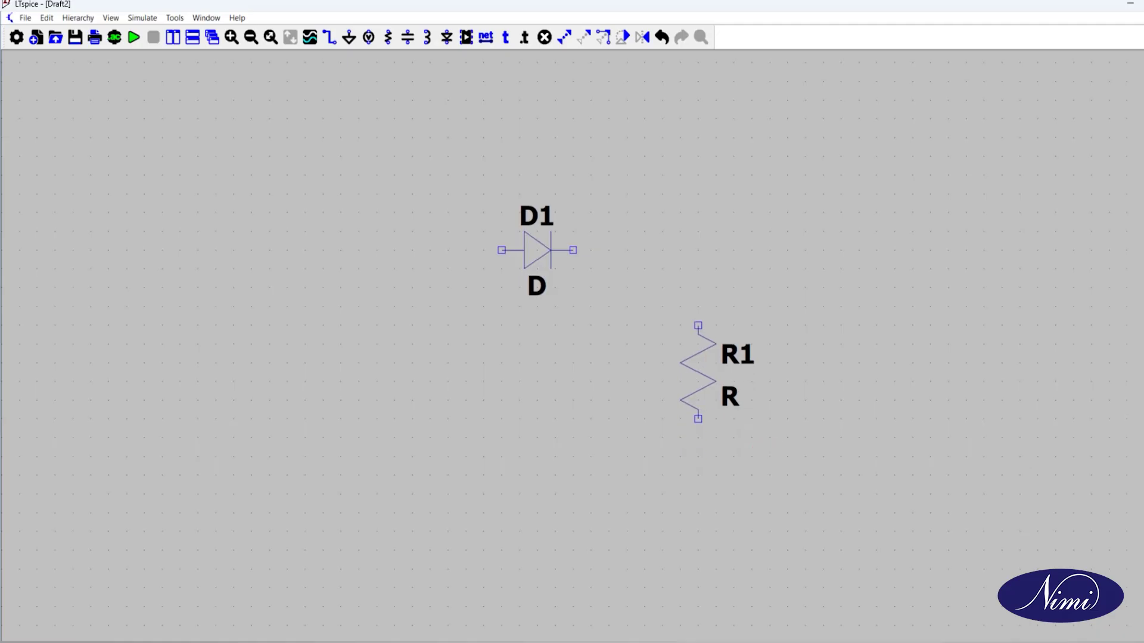
left_click(708, 376)
key("Escape")
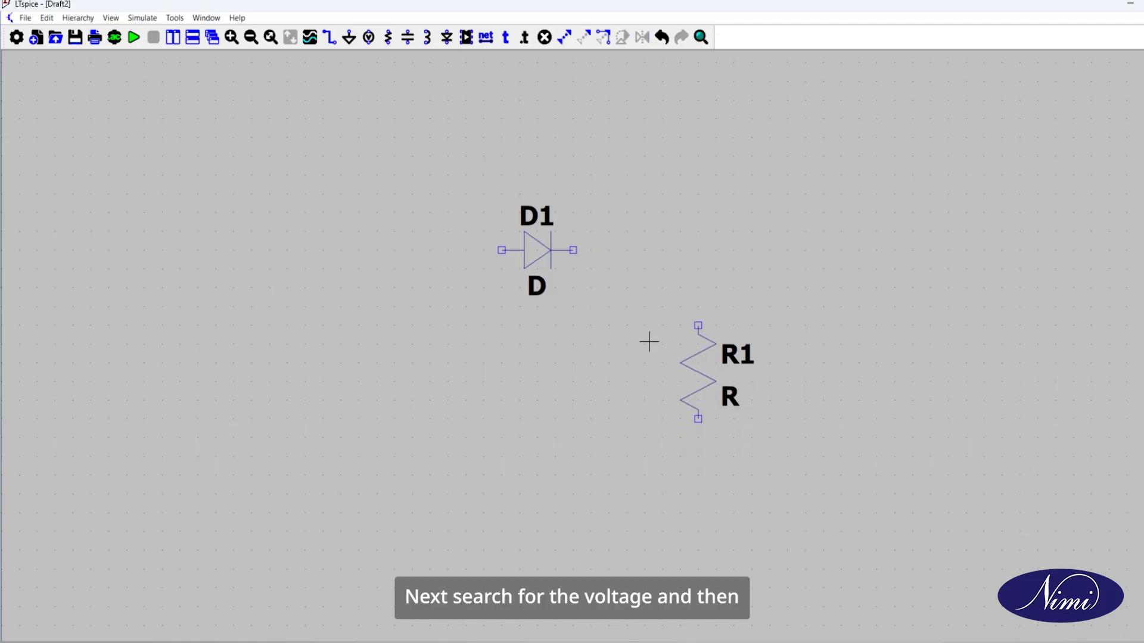
- Place a voltage source (voltage) to the lower left of diode D1, level with resistor R1, and end the placement
left_click(466, 37)
type("vol")
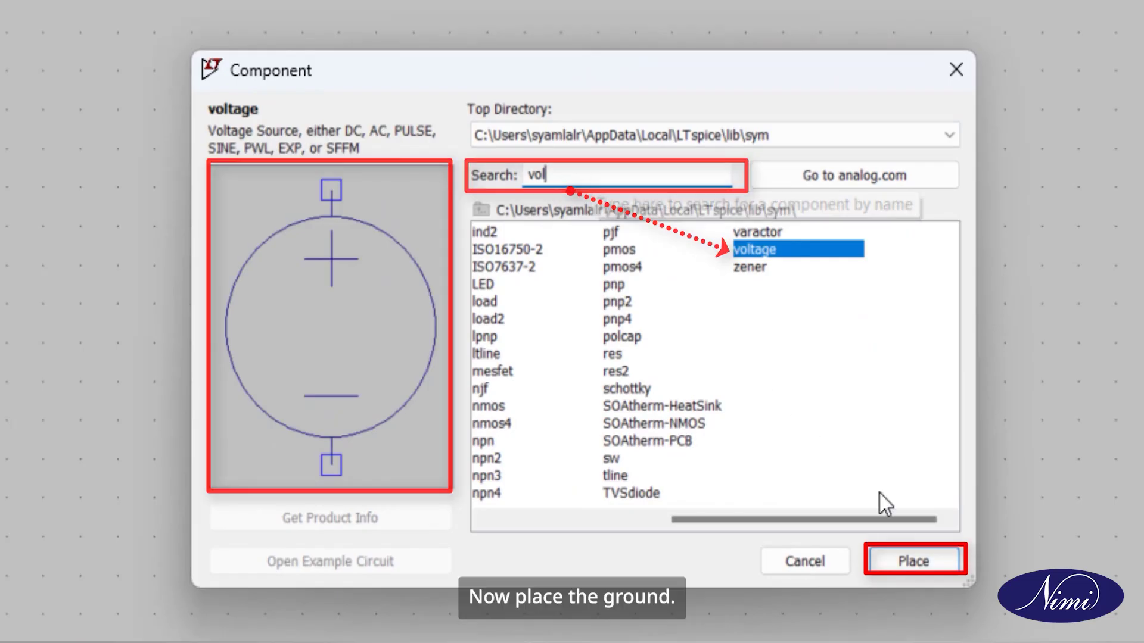
left_click(914, 561)
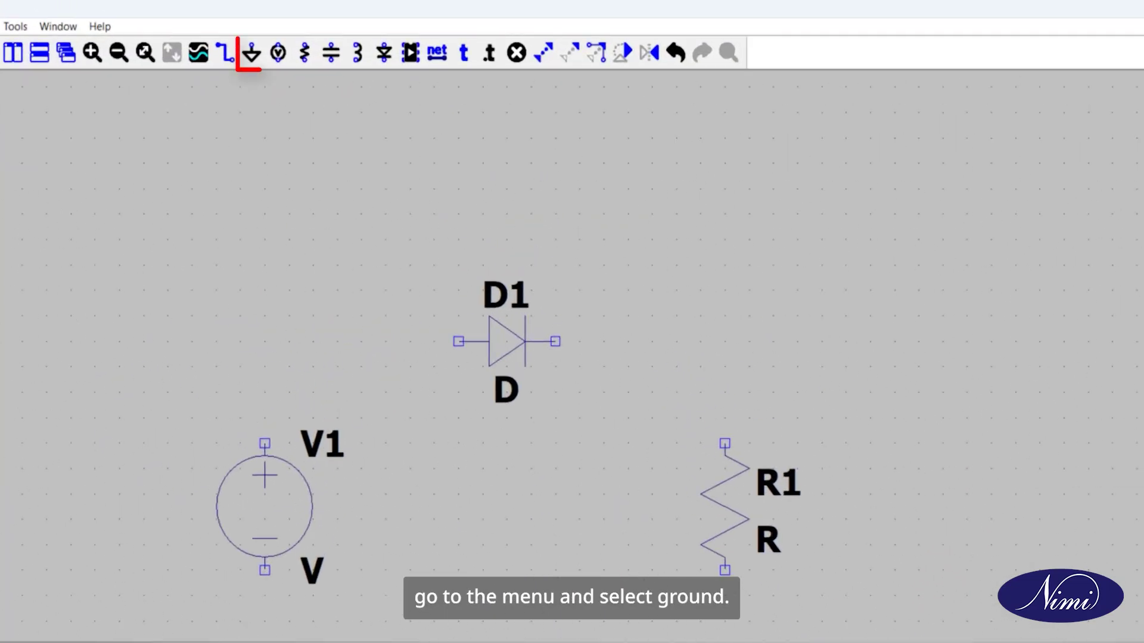
left_click(241, 418)
key("Escape")
- Place a ground symbol below diode D1, between the voltage source and the resistor, and end the placement
left_click(257, 56)
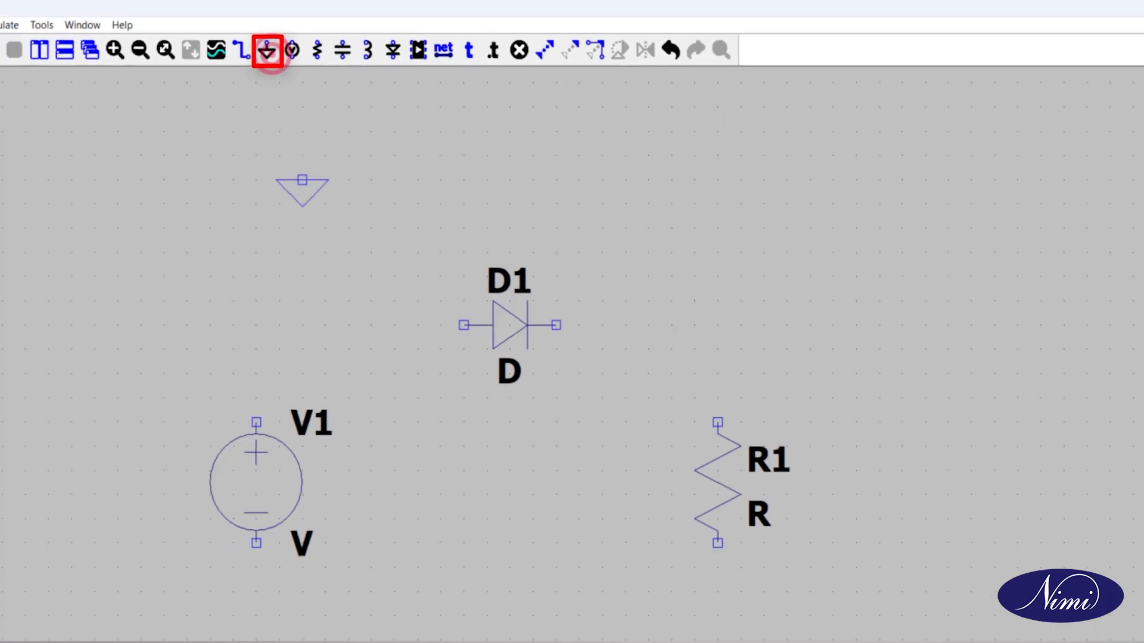
left_click(535, 510)
key("Escape")
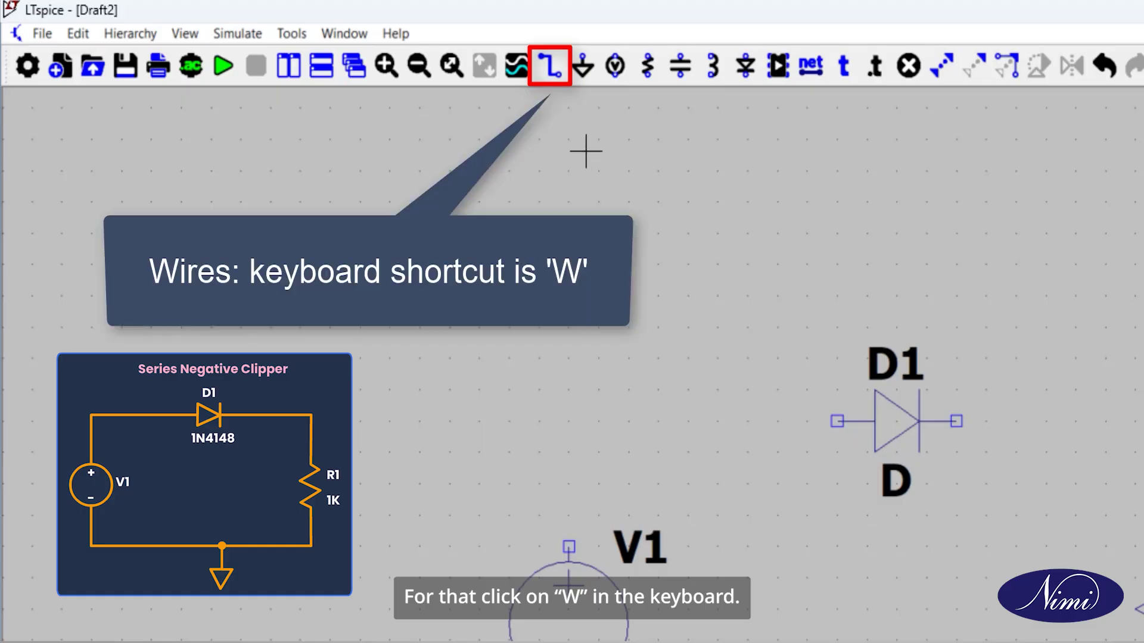
- Wire V1's positive terminal to the diode's anode and the diode's cathode to the upper end of R1
left_click(558, 82)
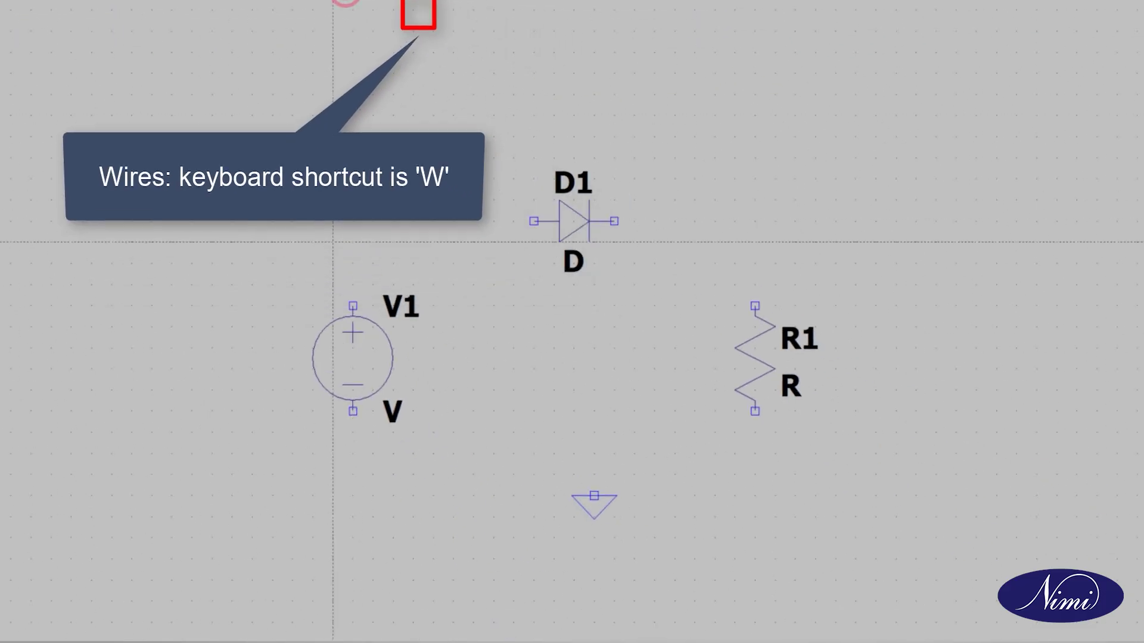
left_click(568, 547)
left_click(569, 421)
left_click(534, 221)
left_click(614, 221)
left_click(754, 221)
left_click(754, 305)
- Wire the lower ends of R1 and V1 together along the bottom and connect them to the ground symbol
left_click(755, 411)
left_click(755, 475)
left_click(594, 474)
left_click(594, 496)
left_click(353, 411)
left_click(353, 474)
left_click(594, 474)
key("Escape")
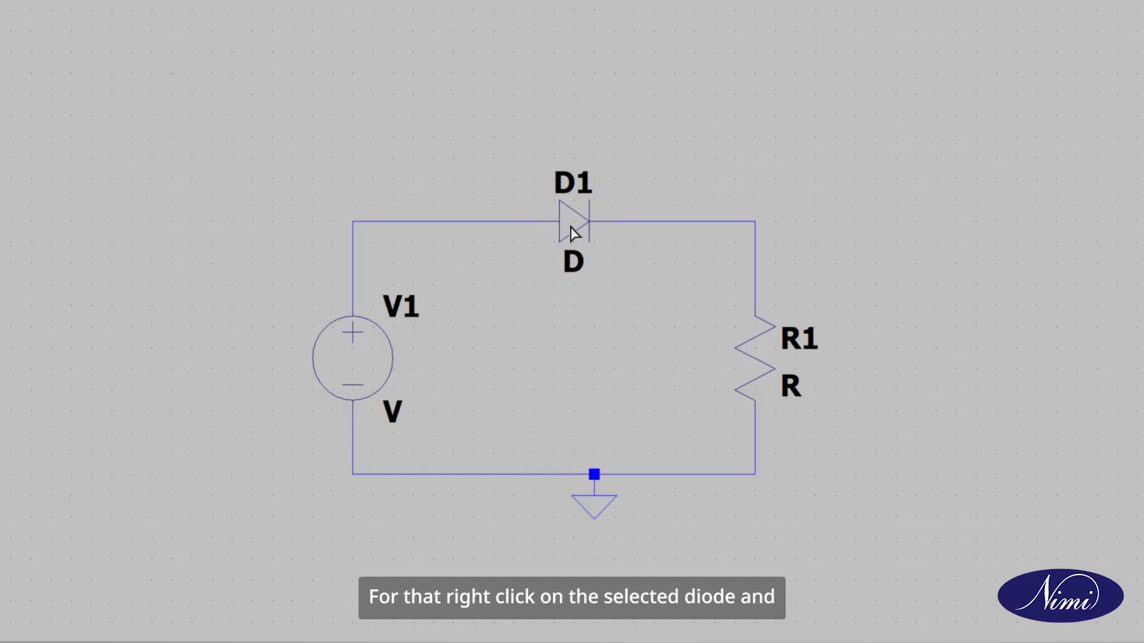
- Assign the 1N4148 silicon diode model to D1
right_click(570, 233)
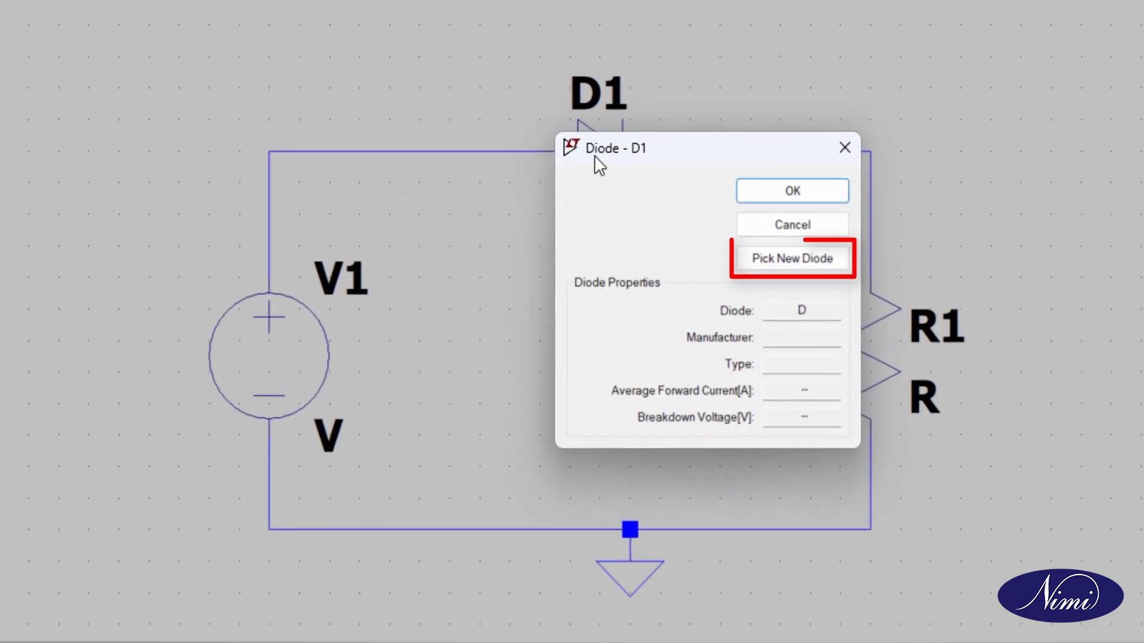
left_click(752, 257)
left_click(490, 293)
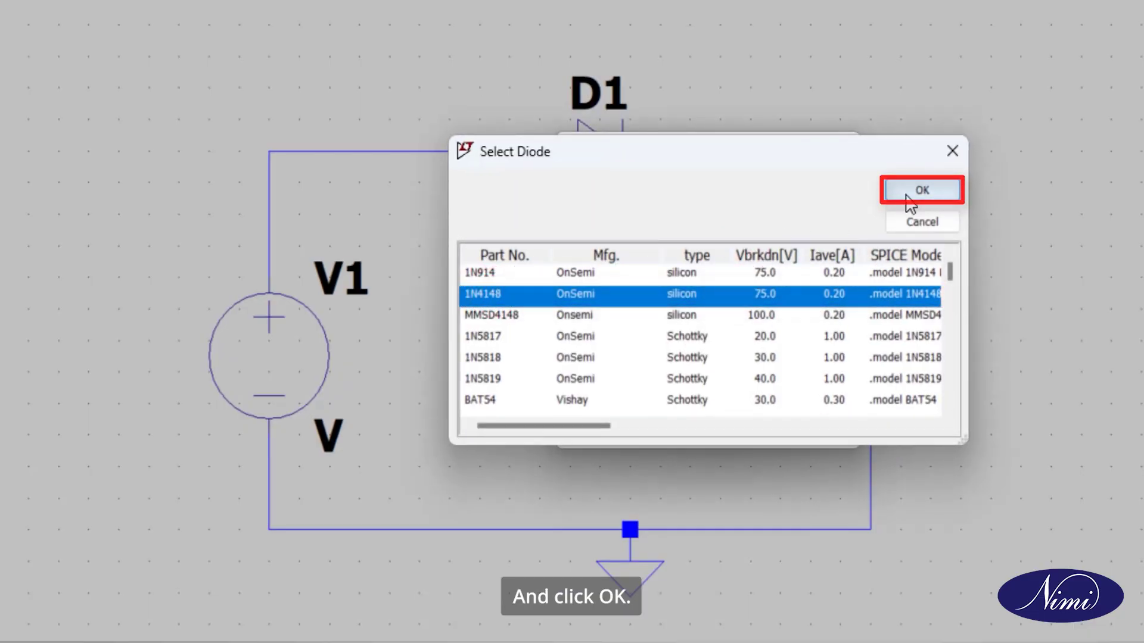
left_click(921, 190)
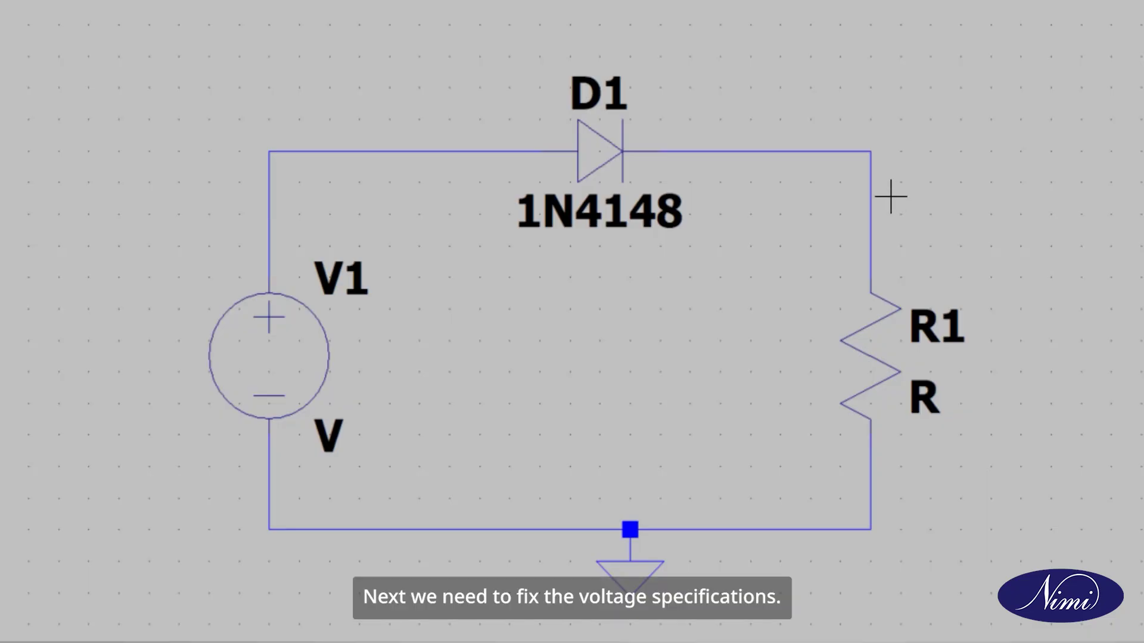
- Configure V1 as a SINE source with DC offset 0 V, amplitude 10 V and frequency 1000 Hz
right_click(278, 364)
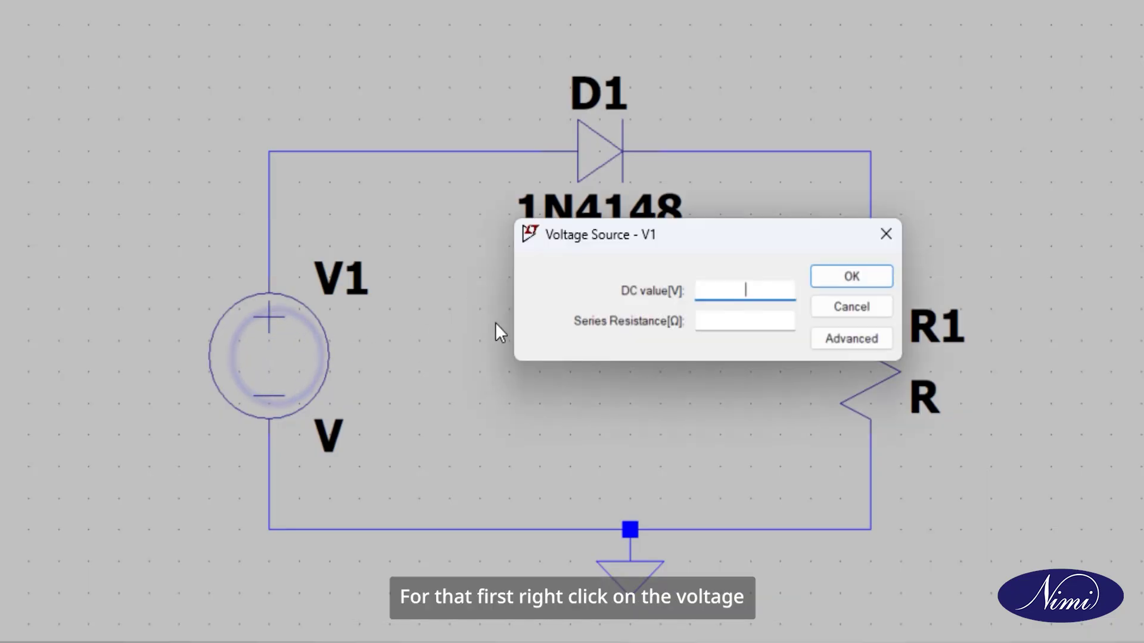
left_click(847, 340)
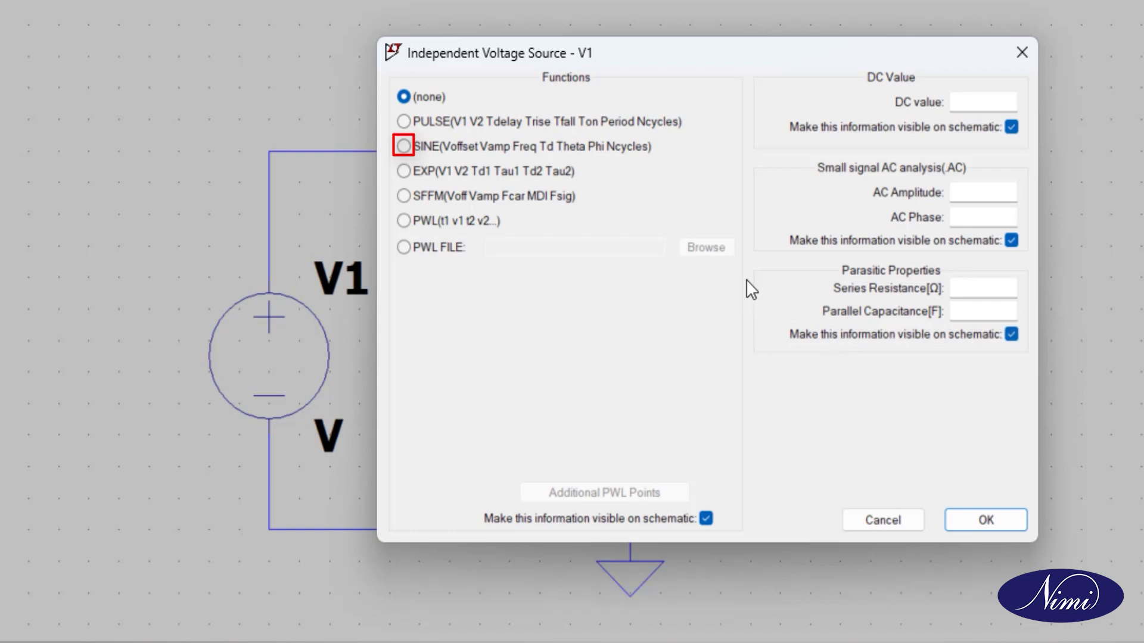
left_click(404, 146)
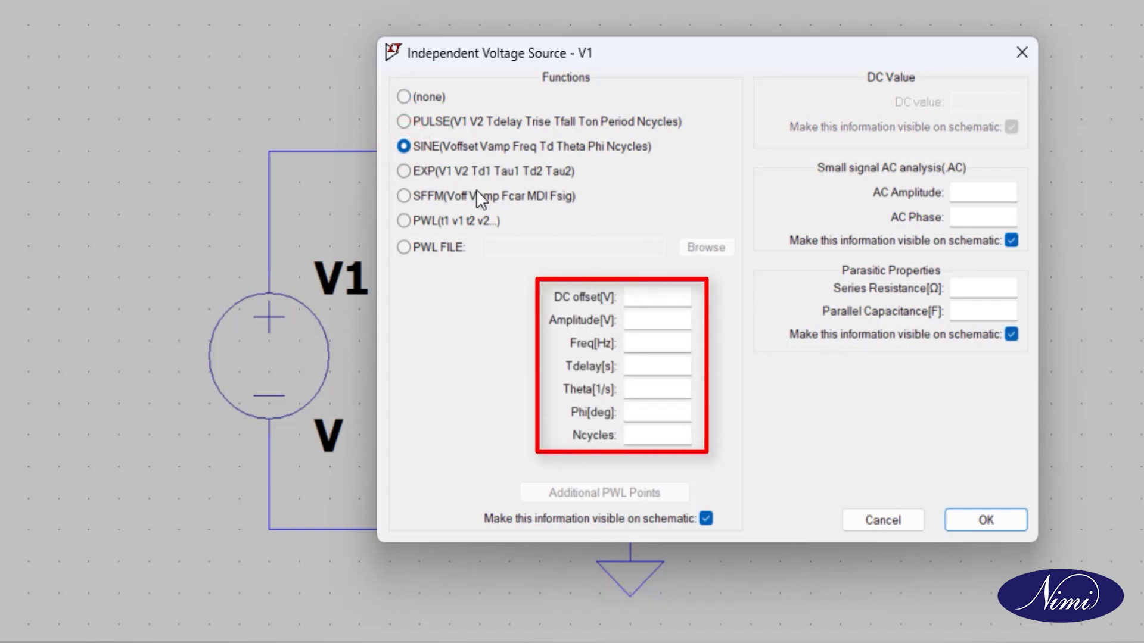
left_click(638, 294)
type("0")
left_click(644, 320)
type("10")
left_click(645, 337)
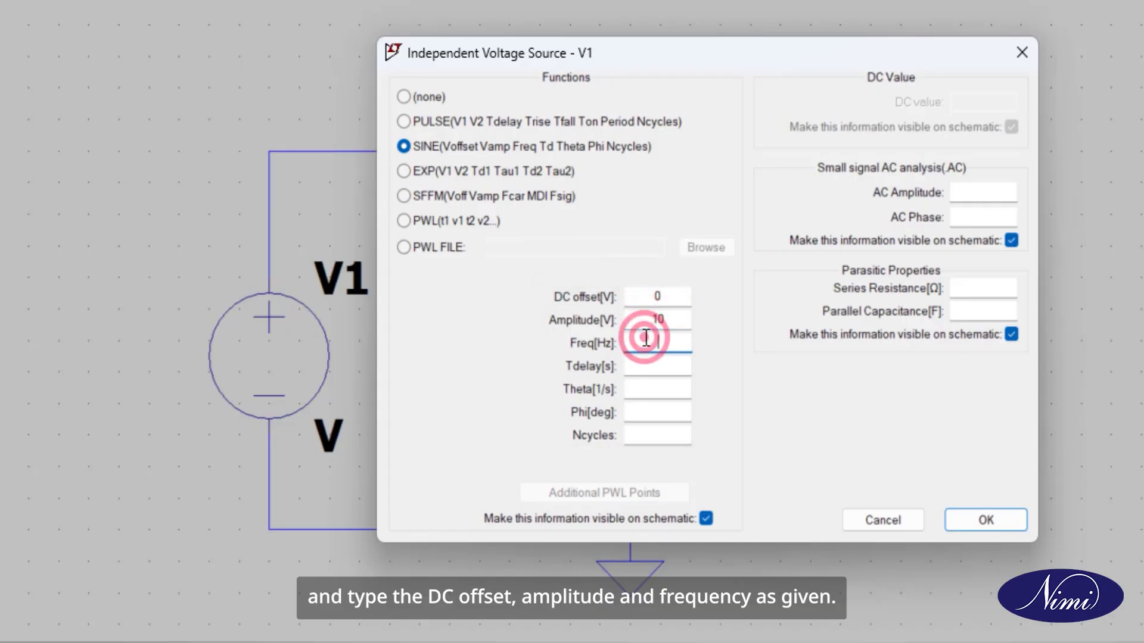
type("1000")
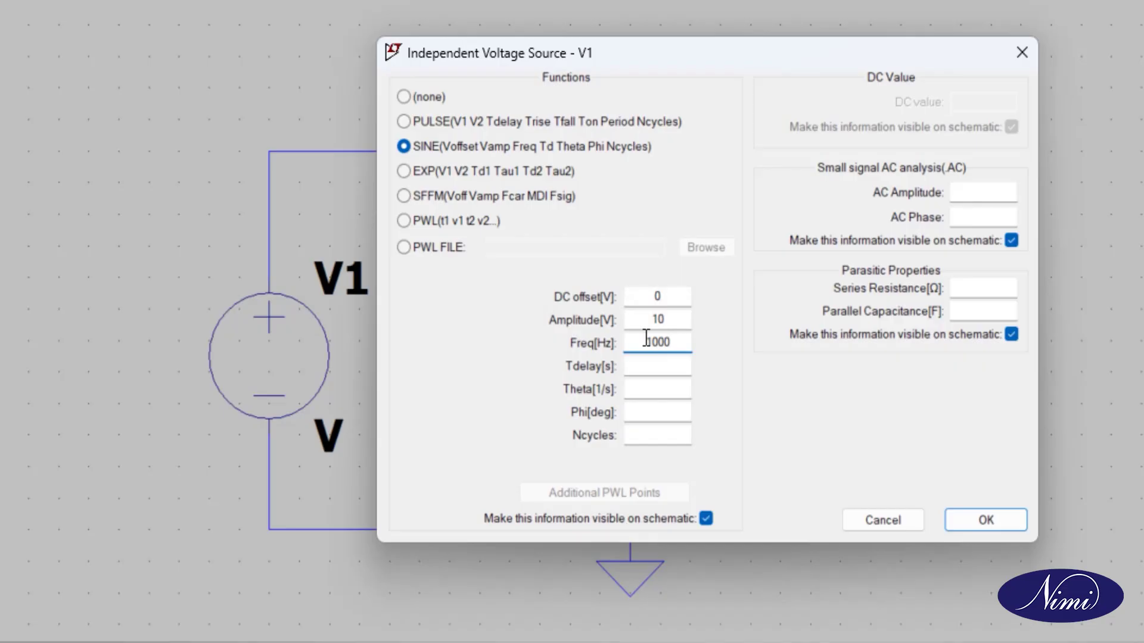
left_click(966, 517)
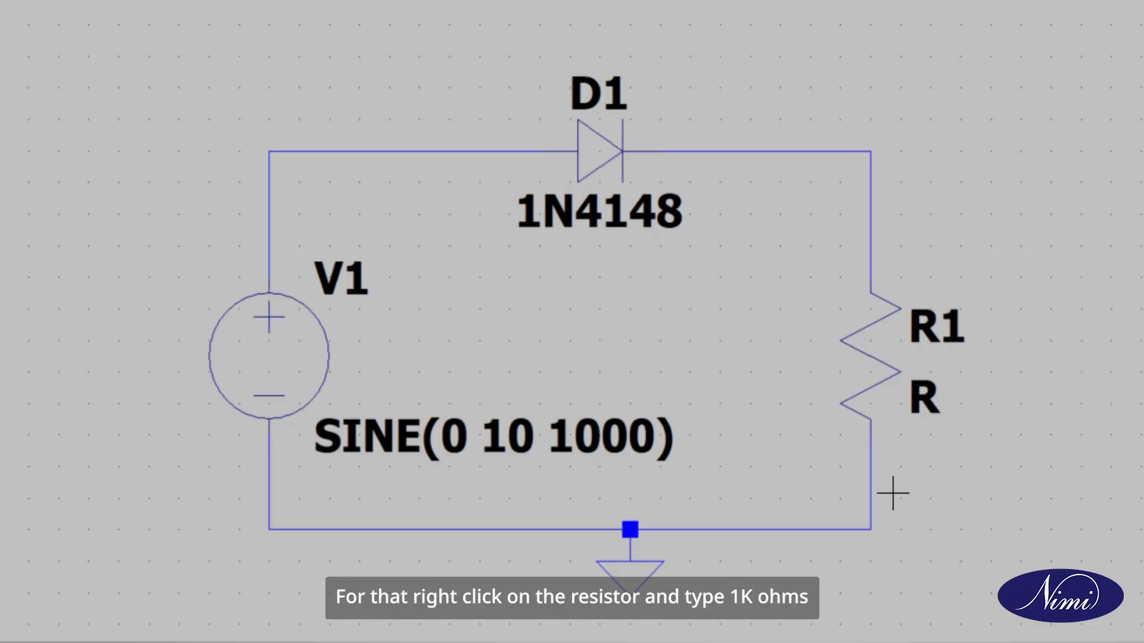
- Set the resistance of R1 to 1k
right_click(867, 349)
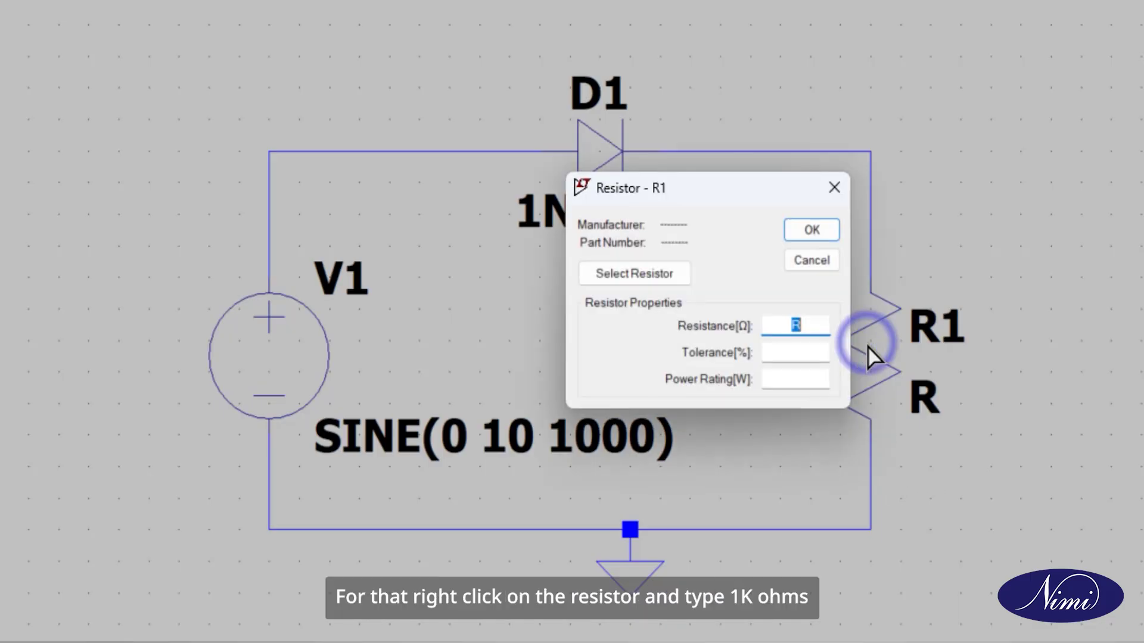
type("1k")
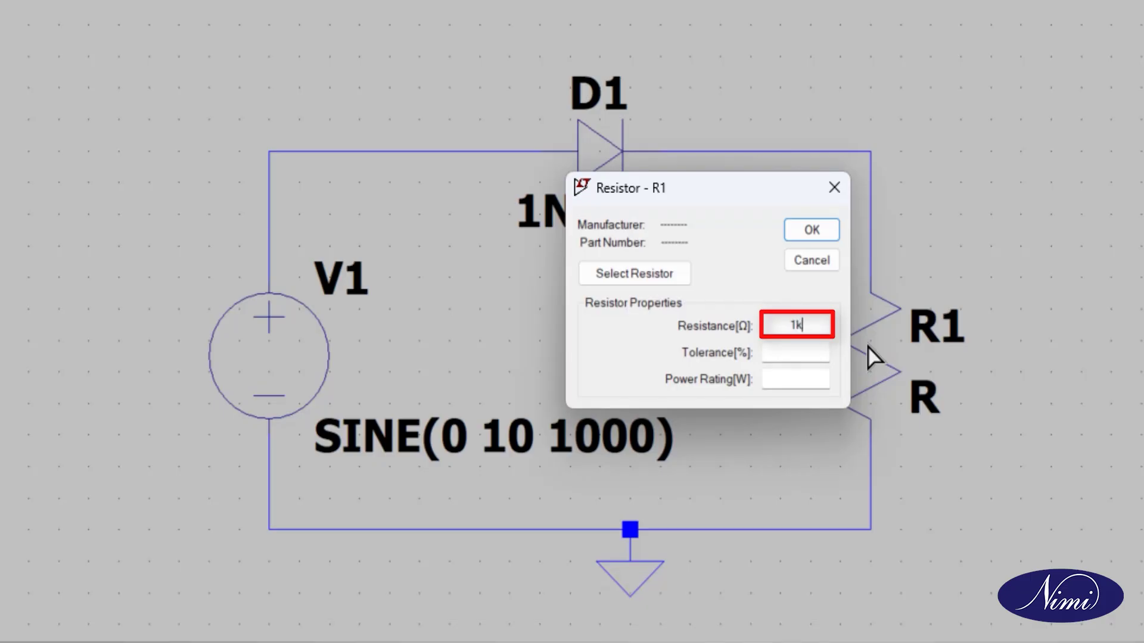
left_click(803, 231)
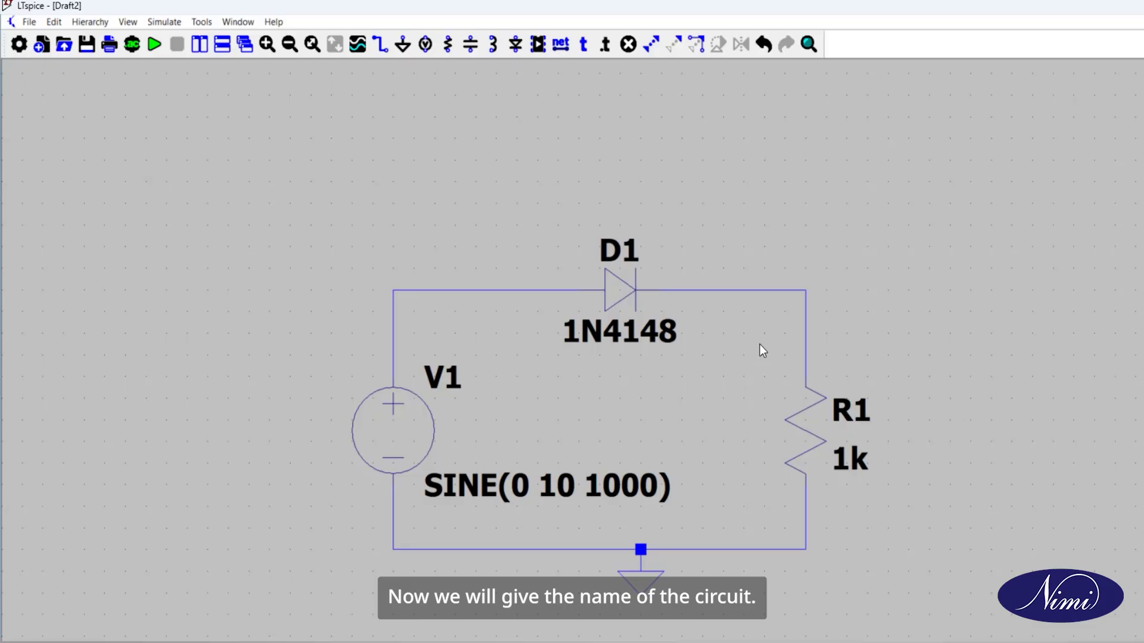
- Add the comment text "Series Negative Clipper" and place it above the circuit
left_click(582, 48)
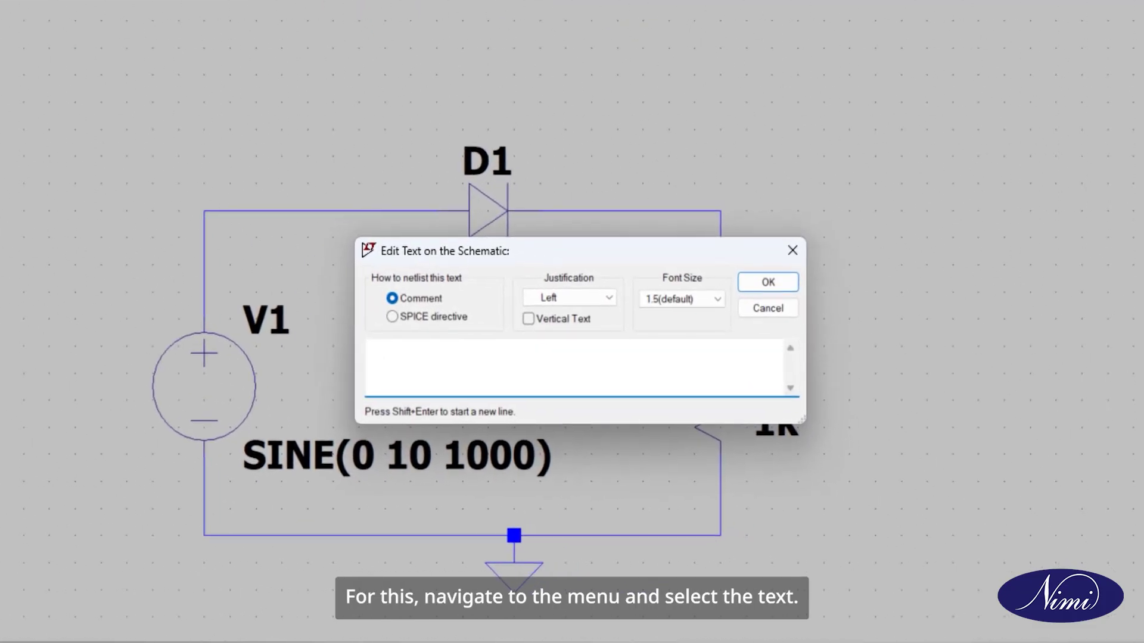
type("Ser")
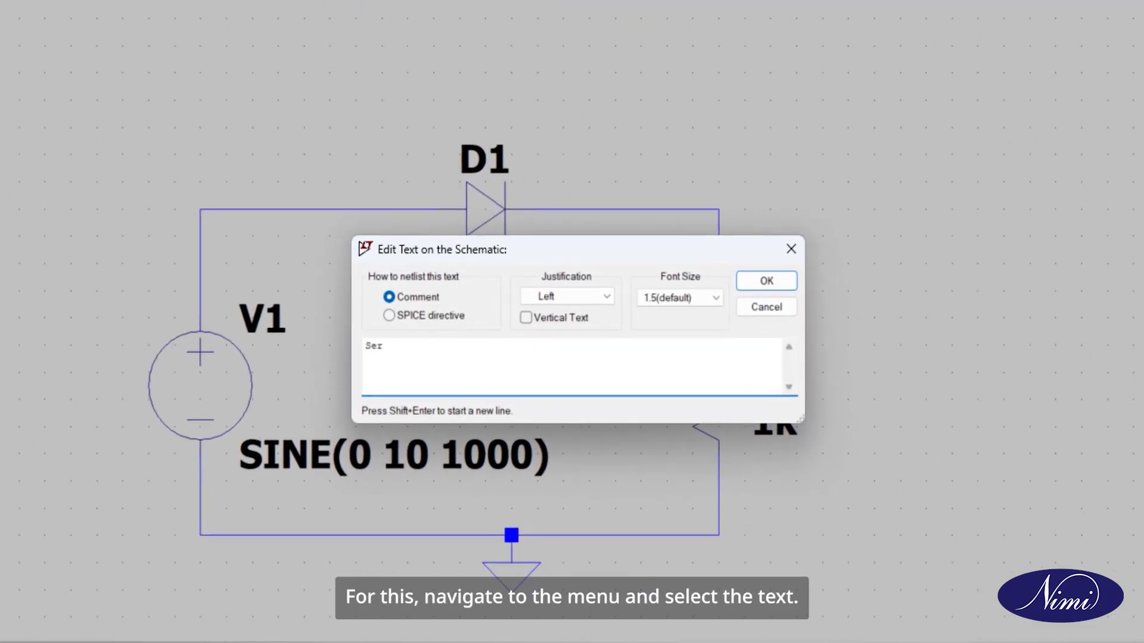
type("ies Nega")
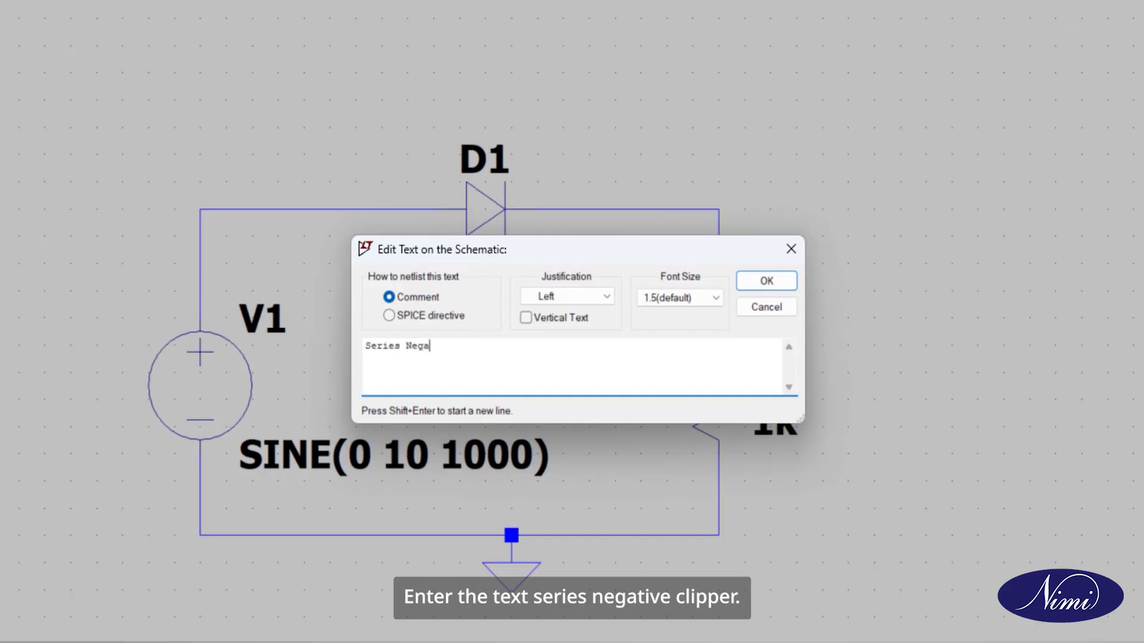
type("tive Cl")
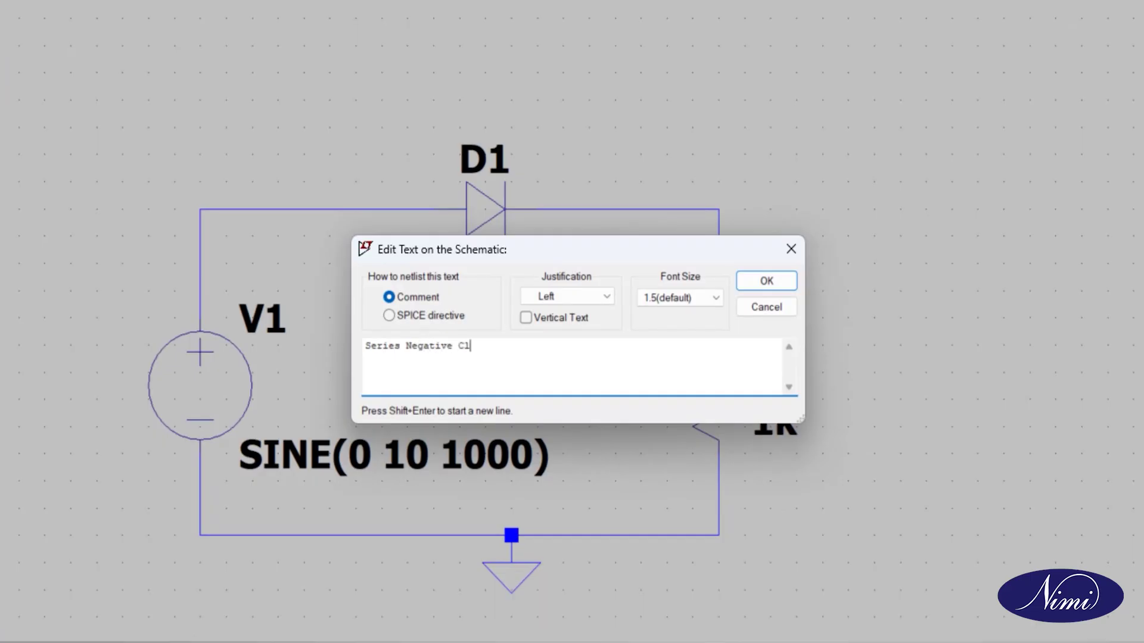
type("ipper")
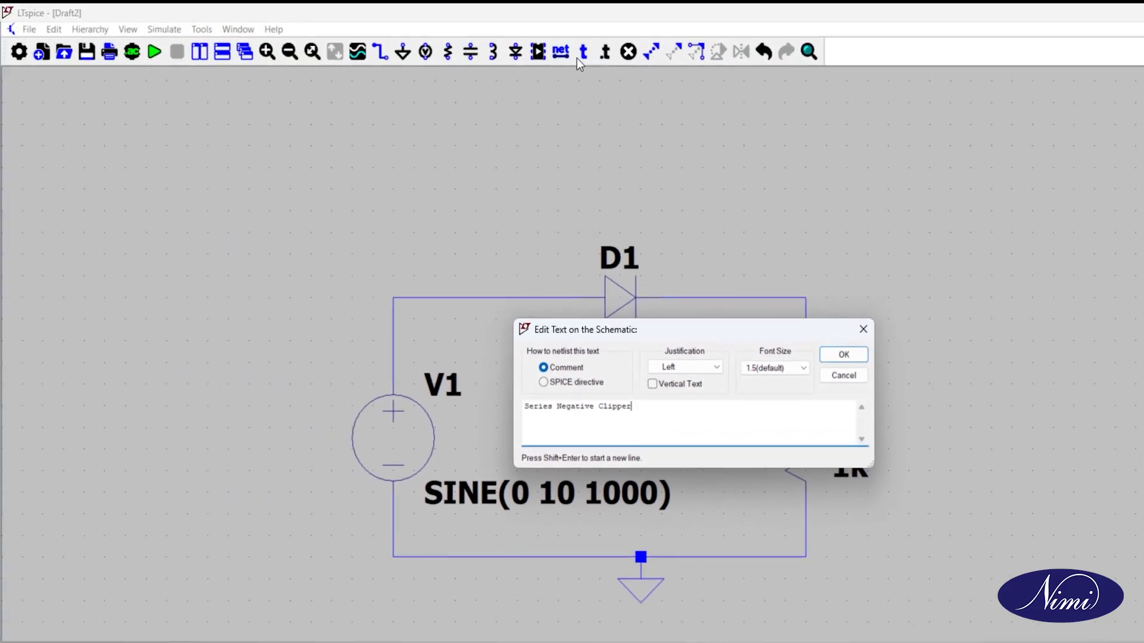
left_click(831, 354)
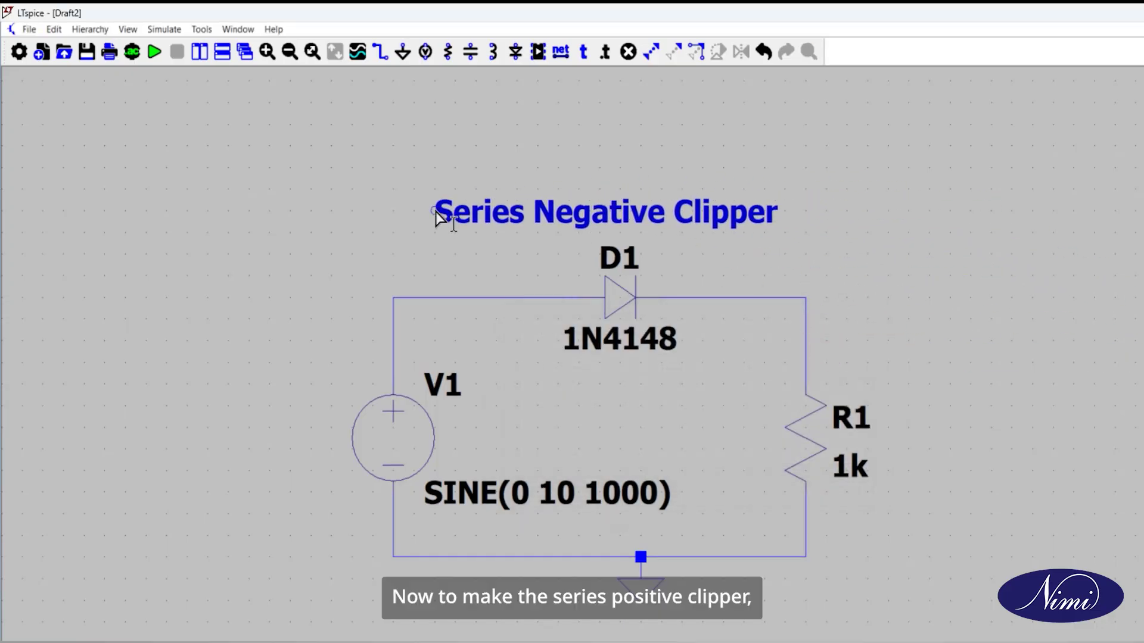
left_click(433, 199)
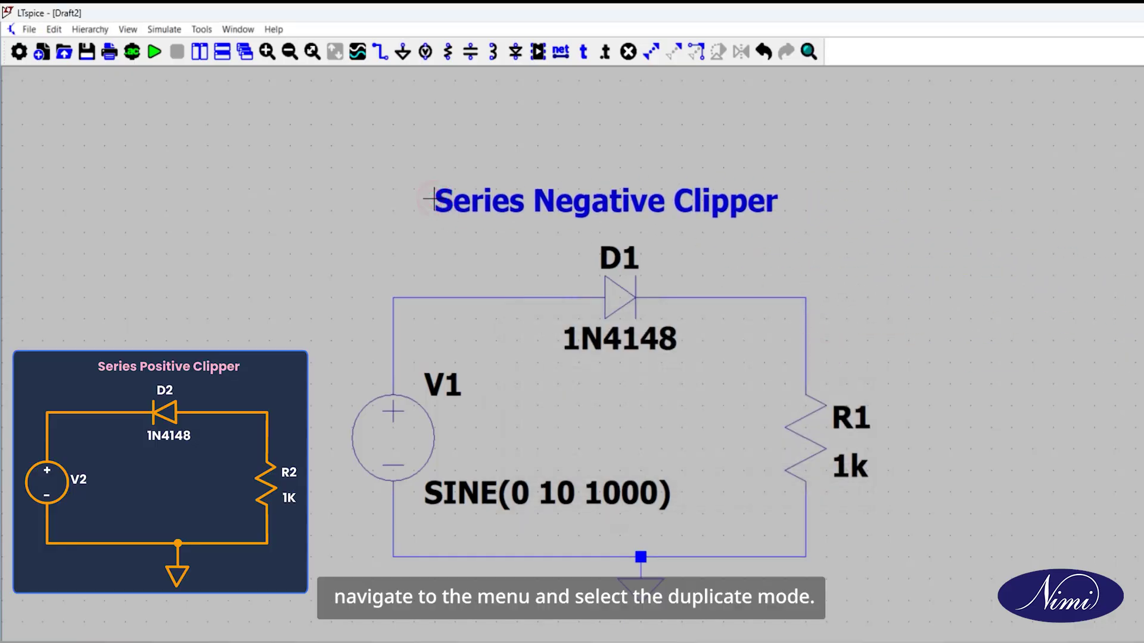
- Duplicate the clipper circuit without its title and place the copy to the right of the original
scroll(433, 199, "down", 2)
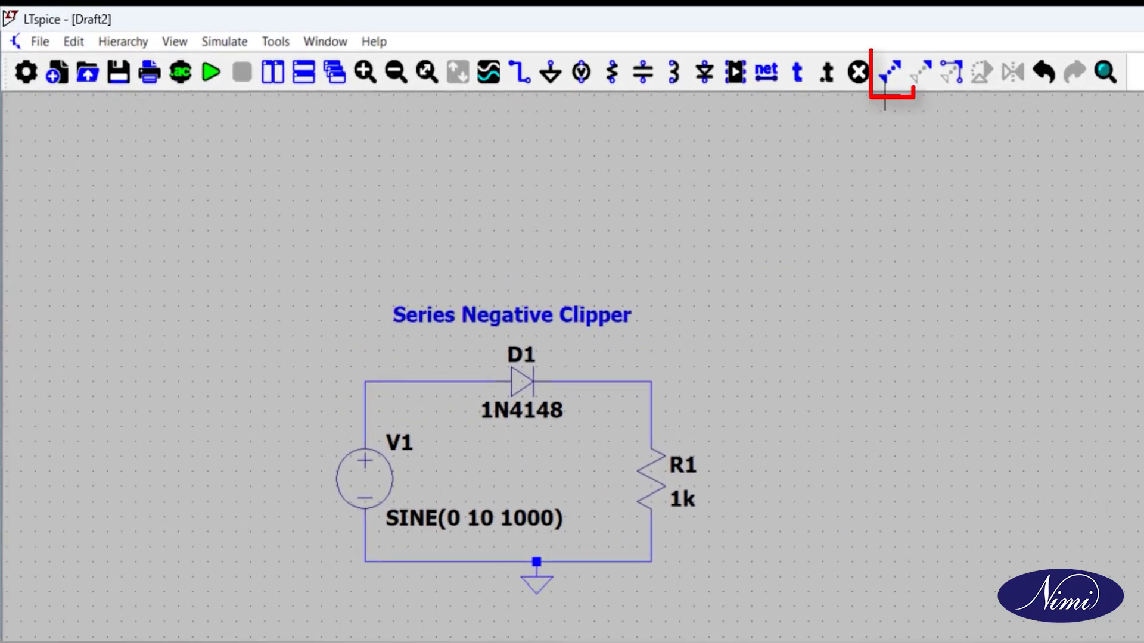
left_click(888, 74)
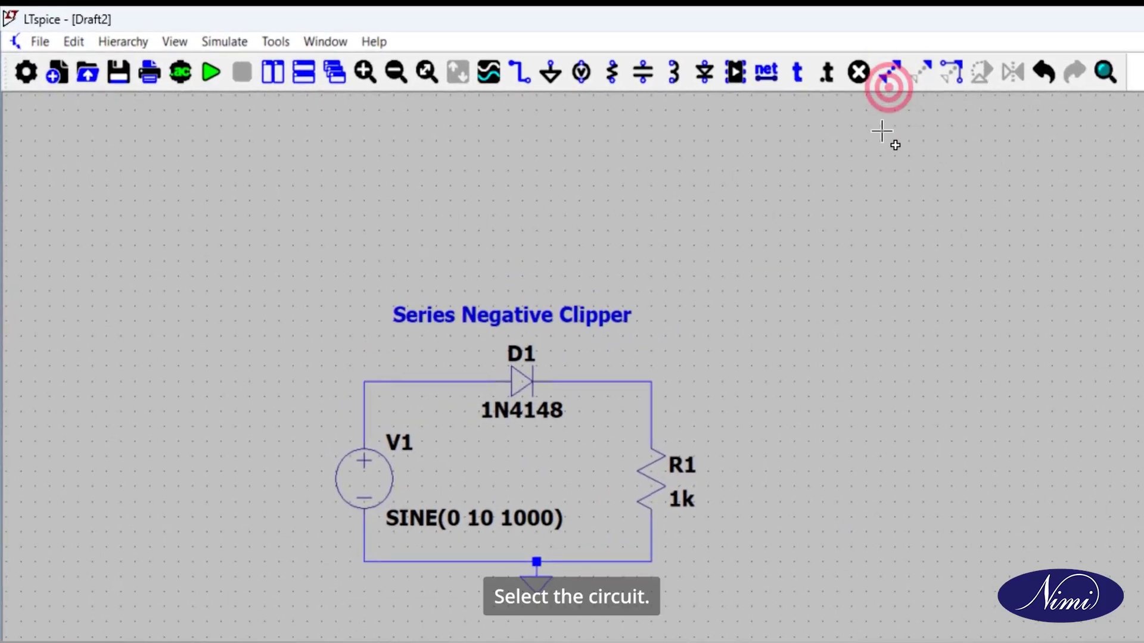
left_click_drag(295, 336, 710, 612)
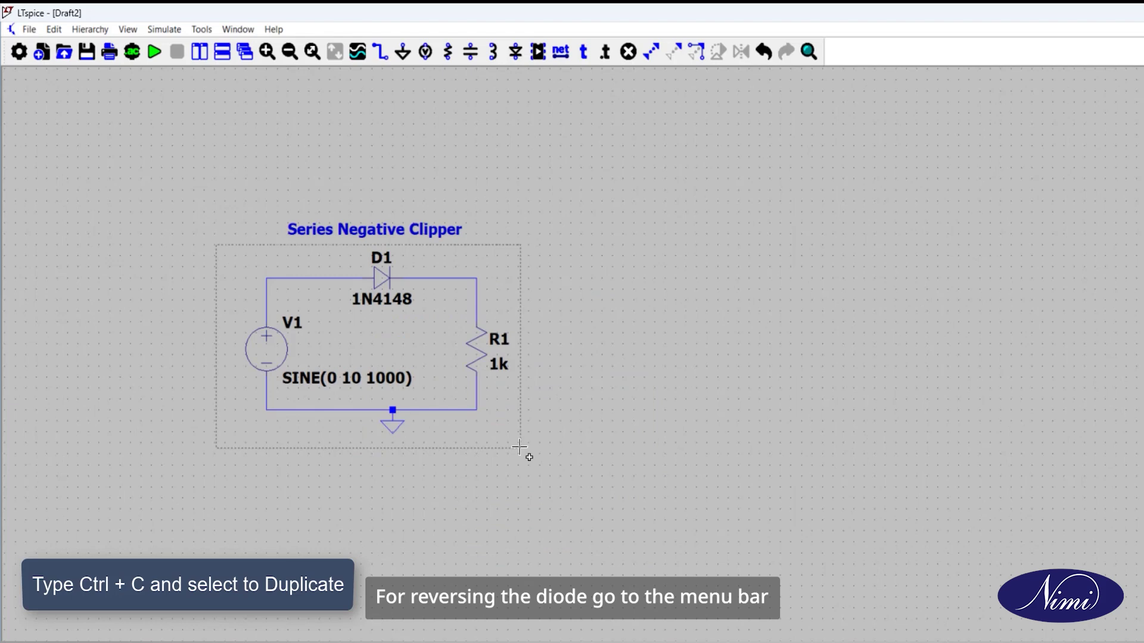
left_click_drag(520, 448, 520, 448)
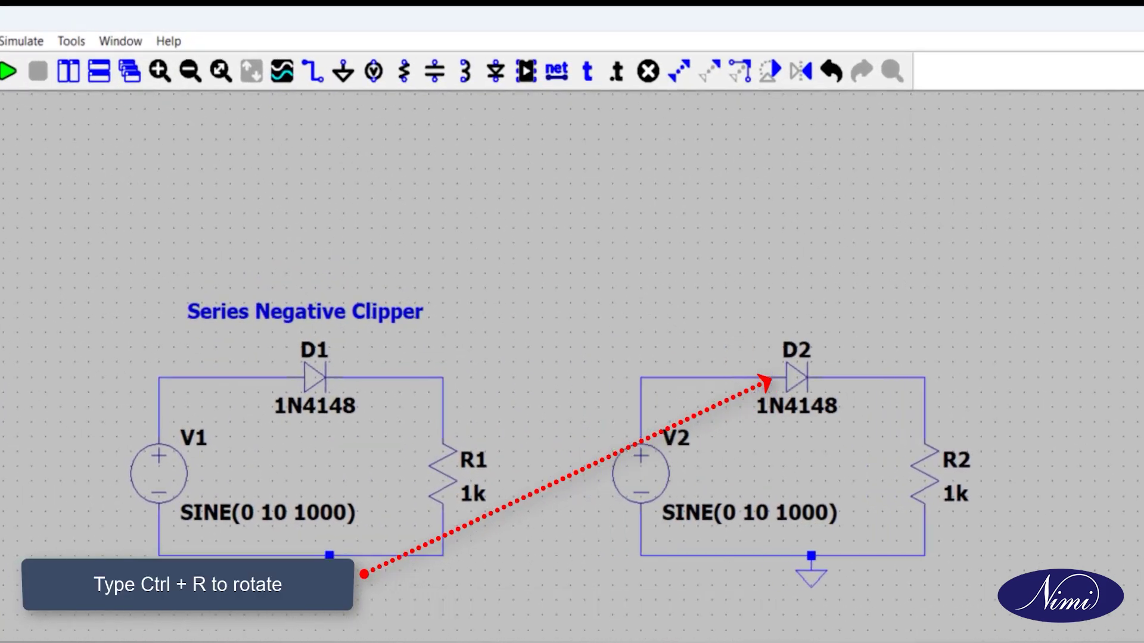
- Reverse diode D2 in the copied circuit by rotating it 180 degrees and putting it back in the same position
key("ctrl+r")
key("ctrl+r")
left_click(796, 375)
key("Escape")
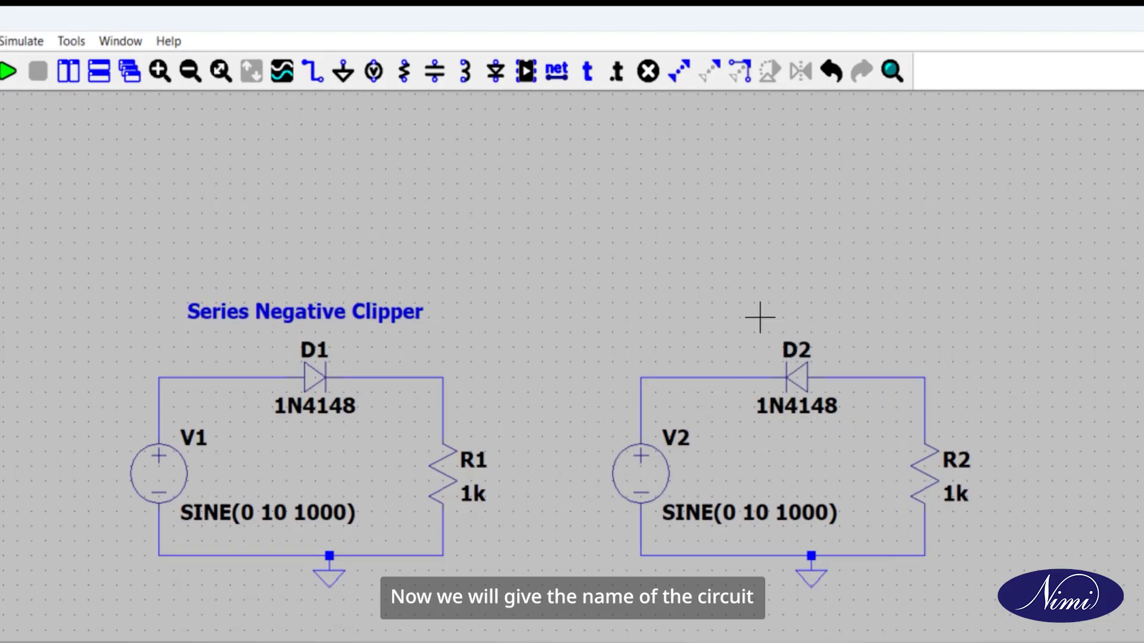
- Add the comment text "Series Positive Clipper" and place it above the copied circuit
left_click(588, 72)
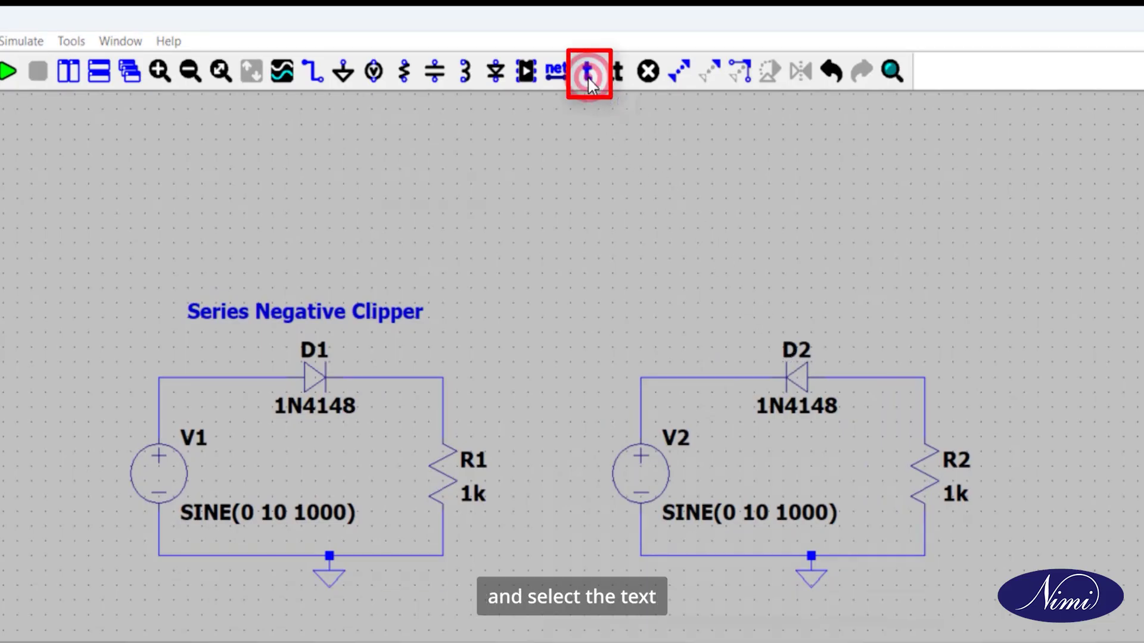
type("Ser")
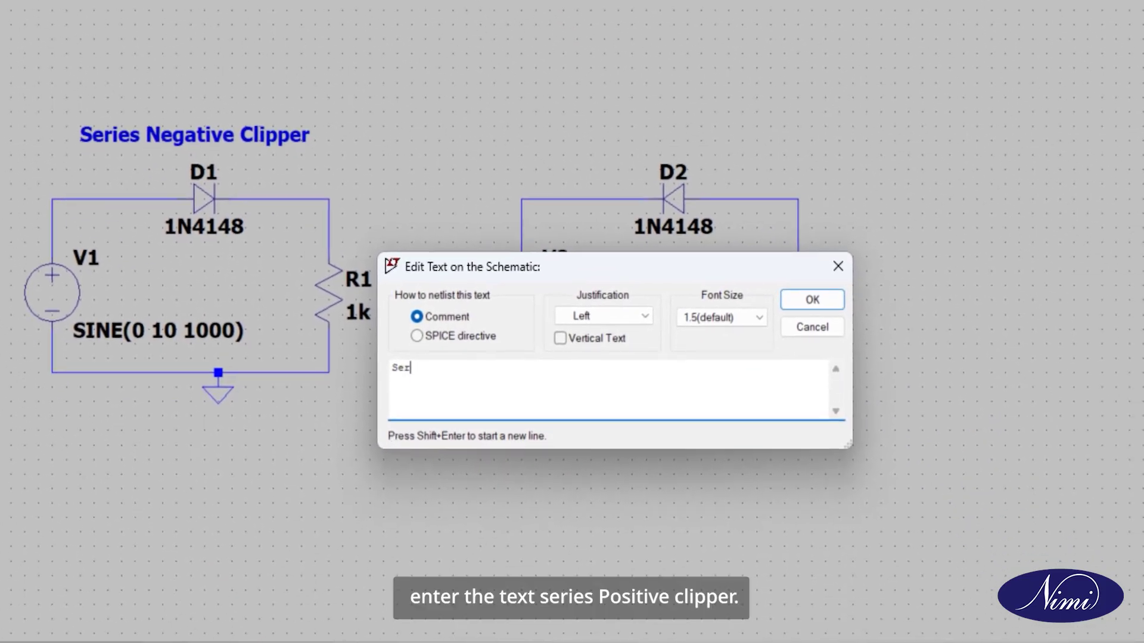
type("ies Positive Clipper")
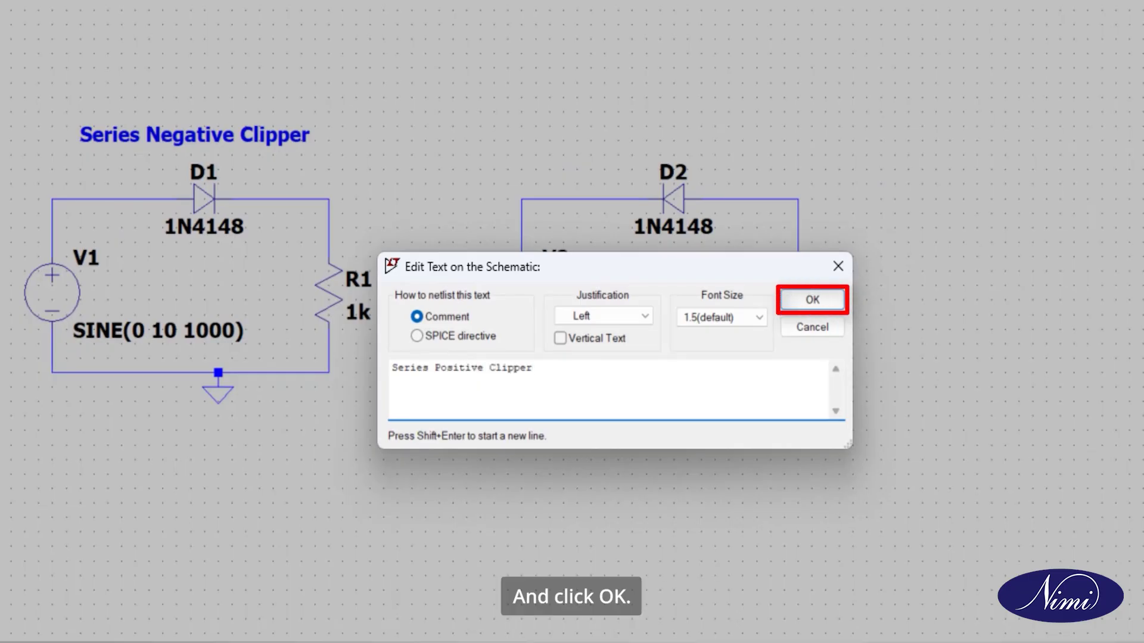
left_click(812, 300)
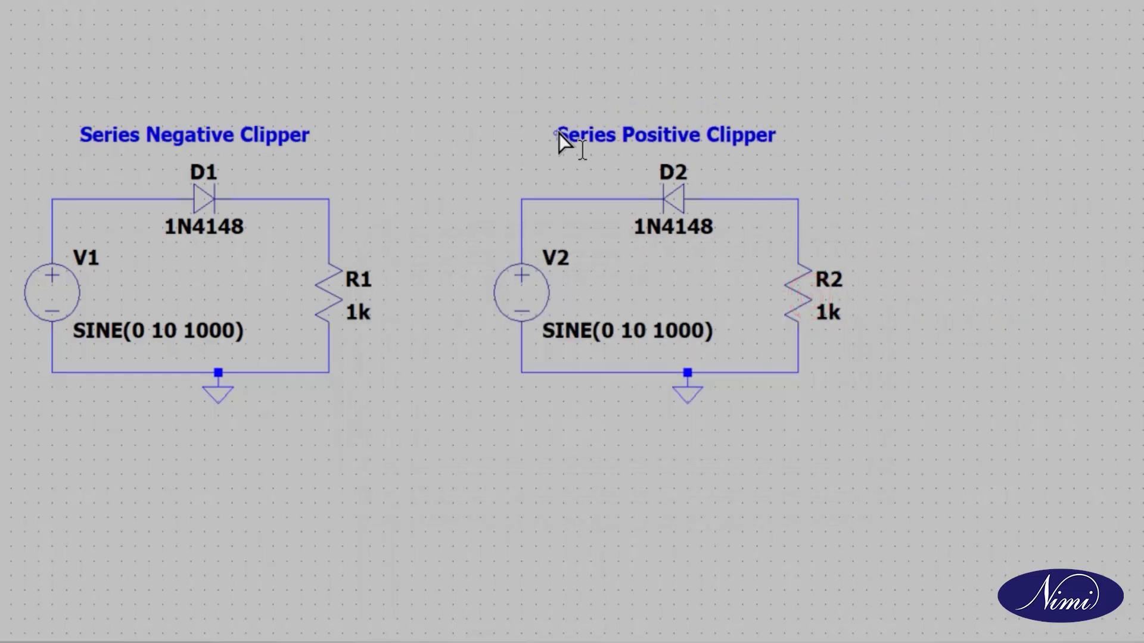
left_click(548, 134)
- Copy the series positive clipper circuit without its title into a new schematic
left_click_drag(467, 233, 825, 469)
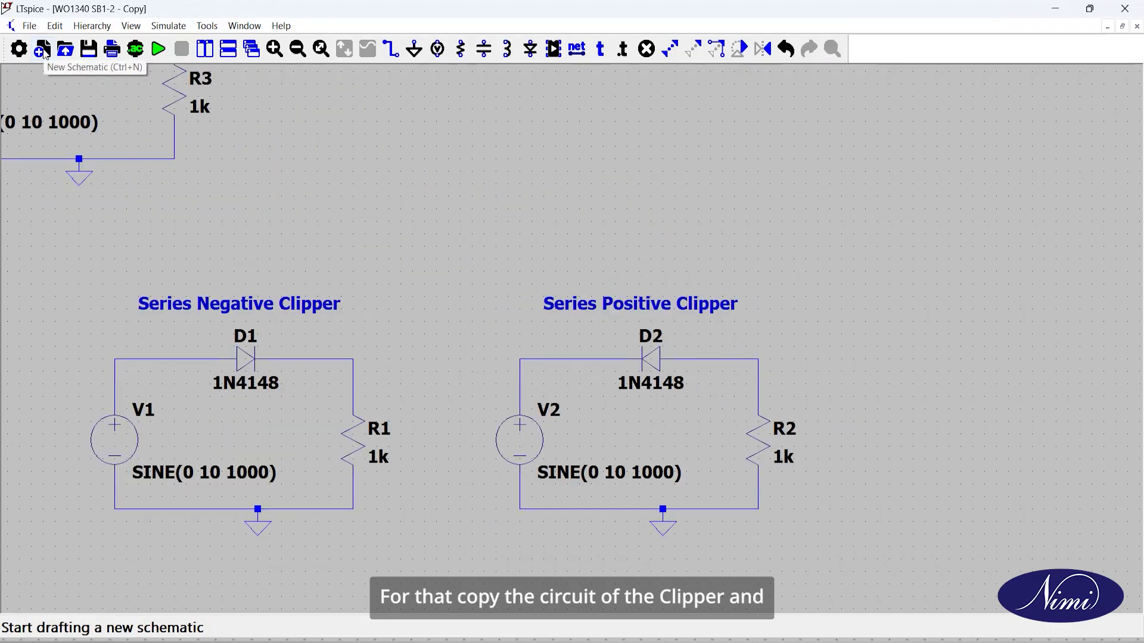
left_click(45, 52)
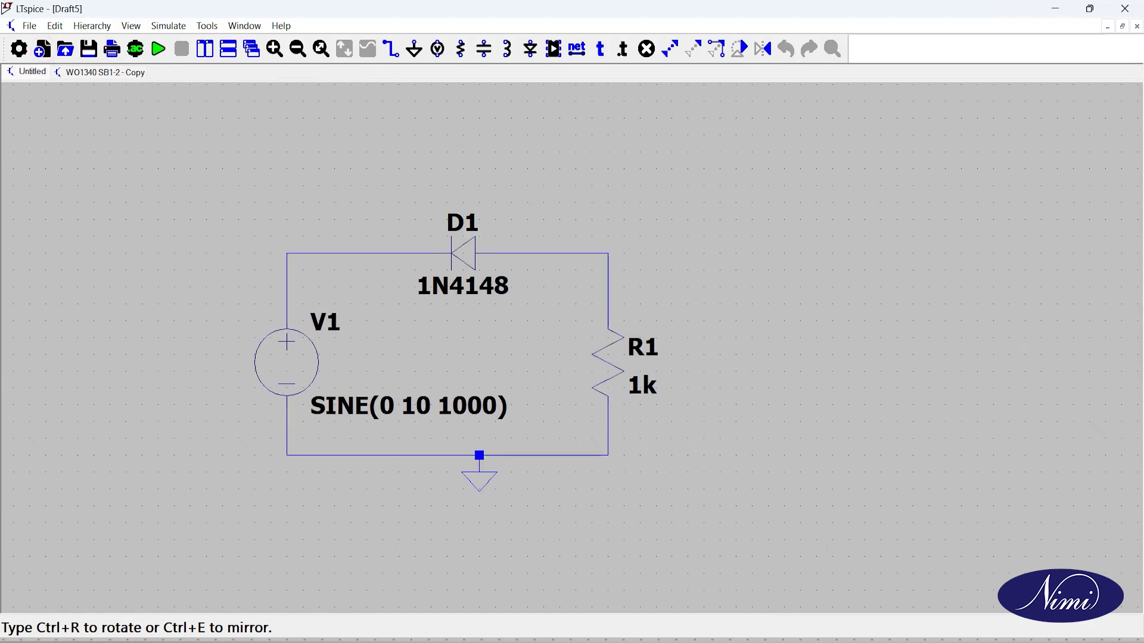
scroll(453, 351, "down", 1)
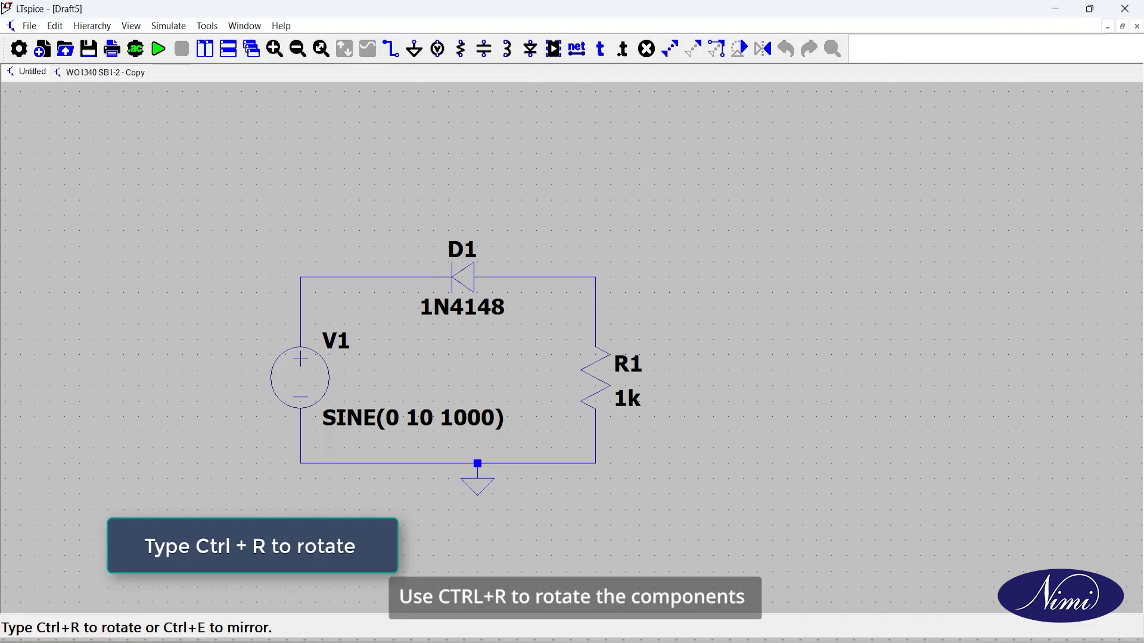
left_click(462, 364)
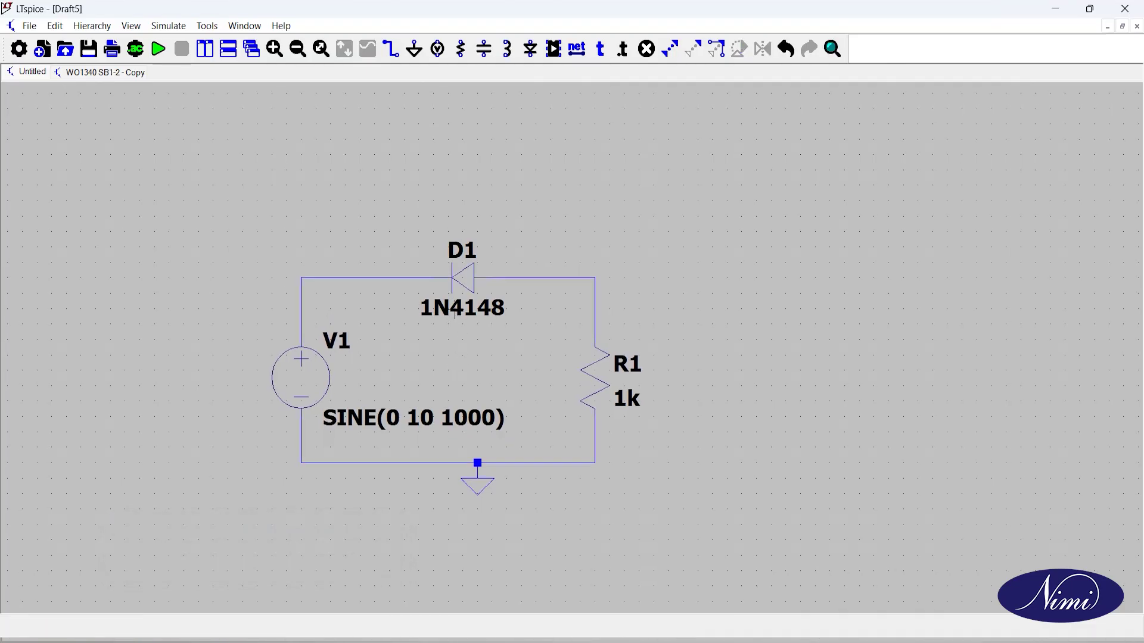
- Swap diode D1 and resistor R1, rotating both so R1 sits in the upper branch and D1 points down in the output branch
left_click(417, 236)
left_click_drag(476, 318, 510, 332)
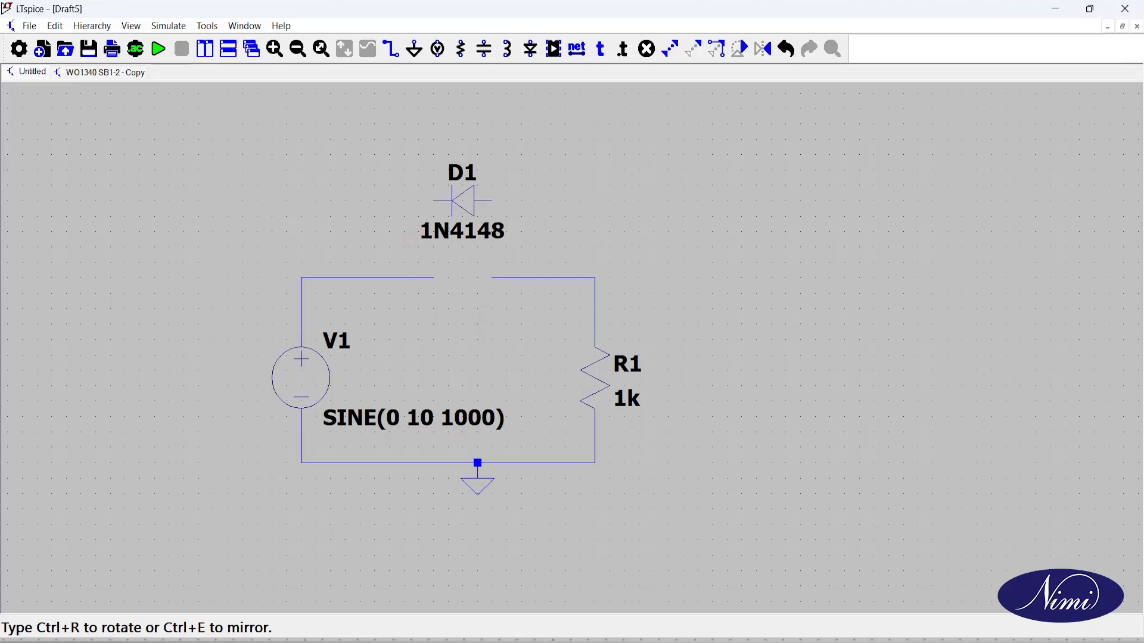
key("ctrl+r")
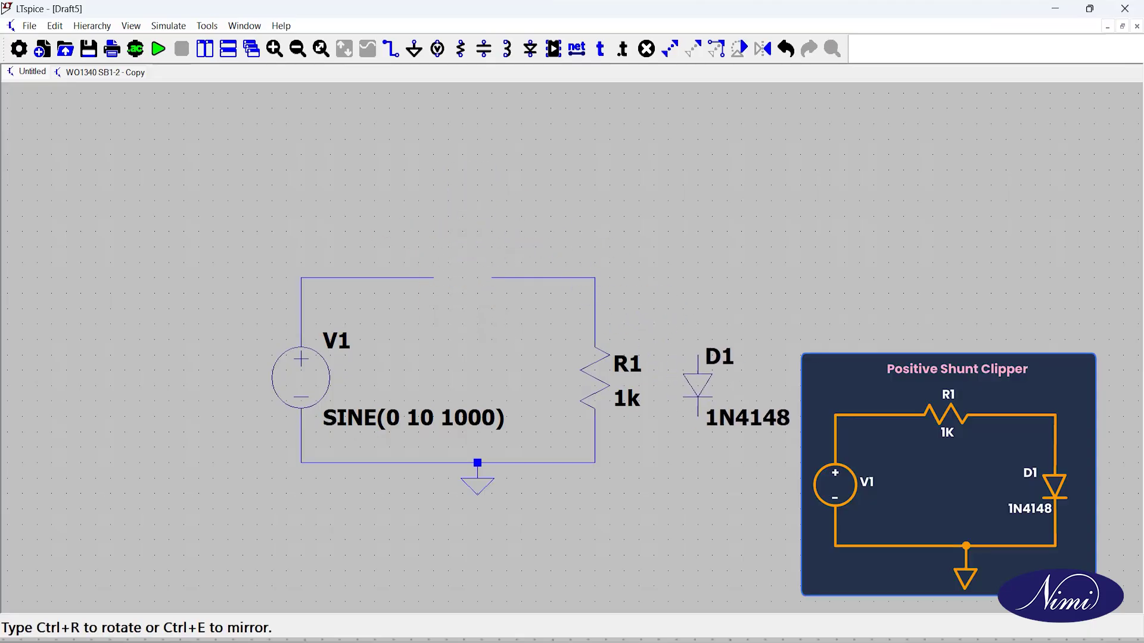
left_click(691, 379)
left_click_drag(567, 338, 651, 424)
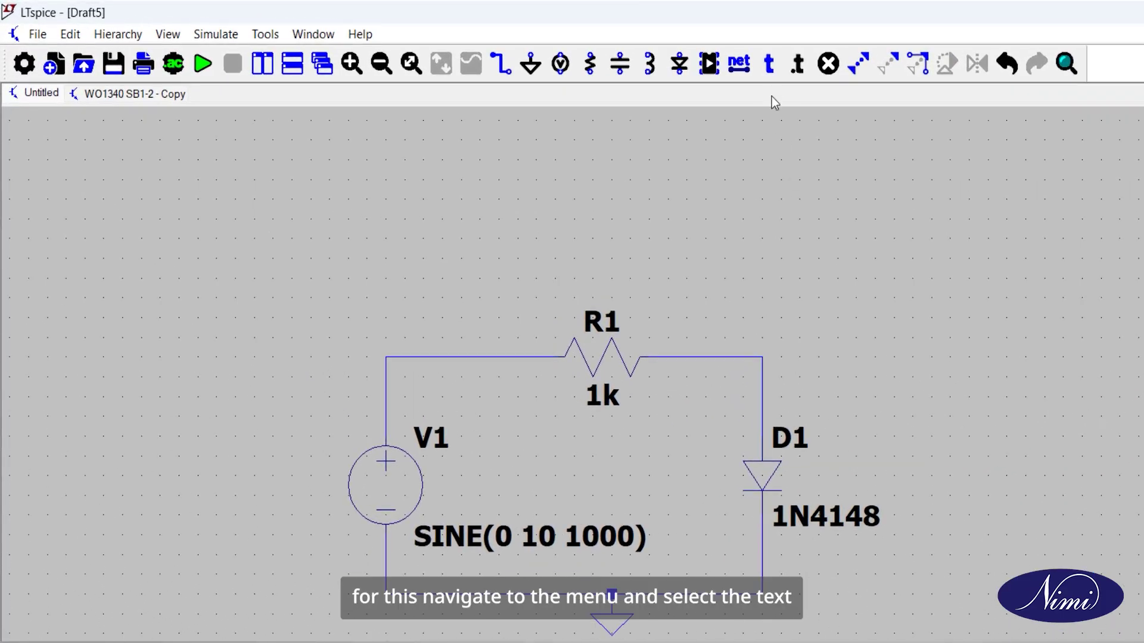
- Add the comment text "Positive Shunt Clipper" and place it above the circuit
left_click(768, 64)
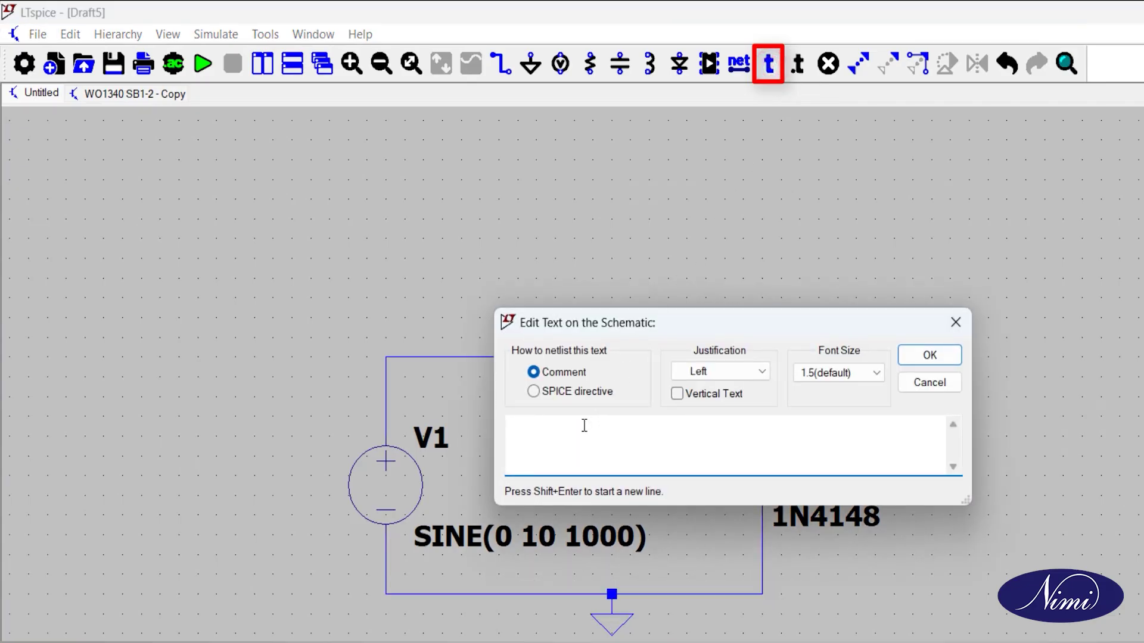
type("Positive")
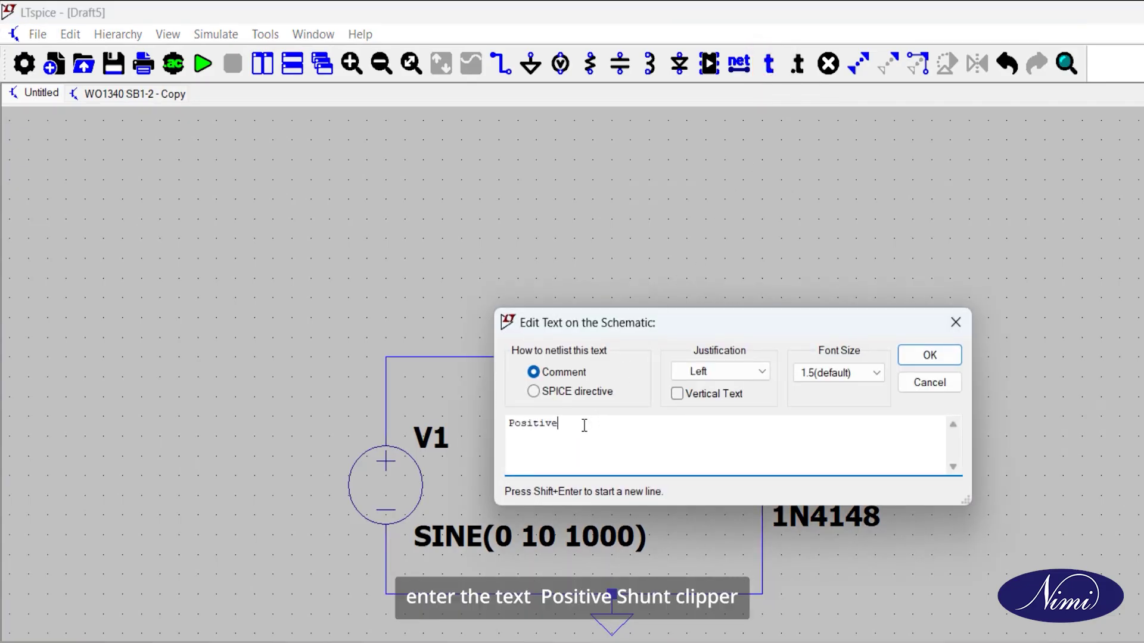
type(" Shunt Clipper")
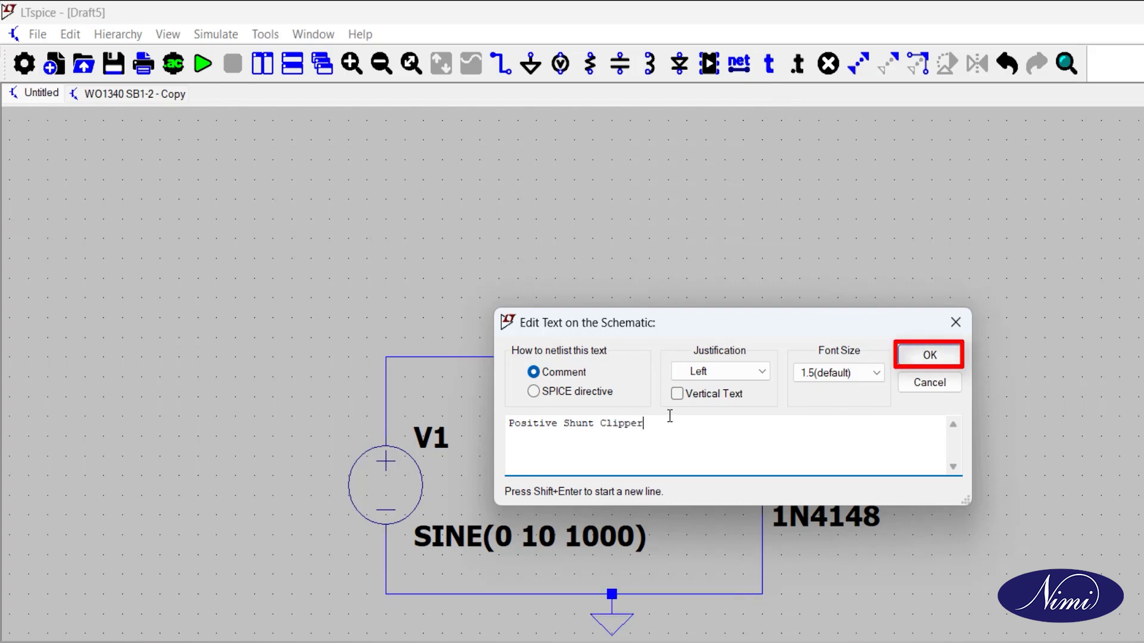
left_click(916, 361)
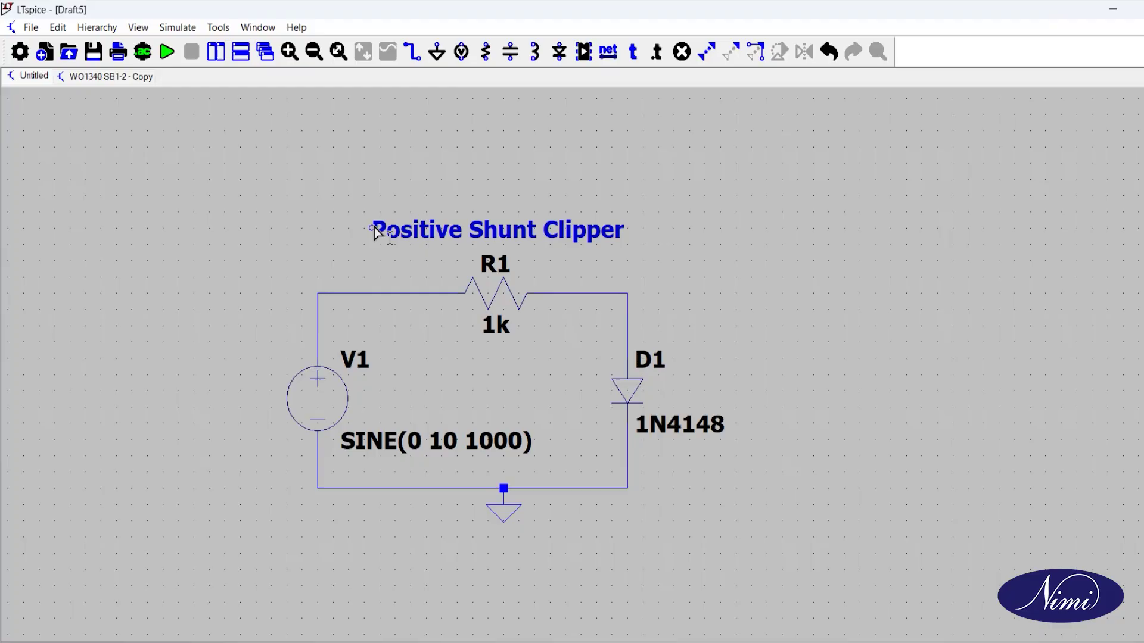
left_click(374, 228)
- Duplicate the shunt clipper circuit without its title and place the copy to the right of the original
key("ctrl+c")
left_click_drag(199, 245, 799, 486)
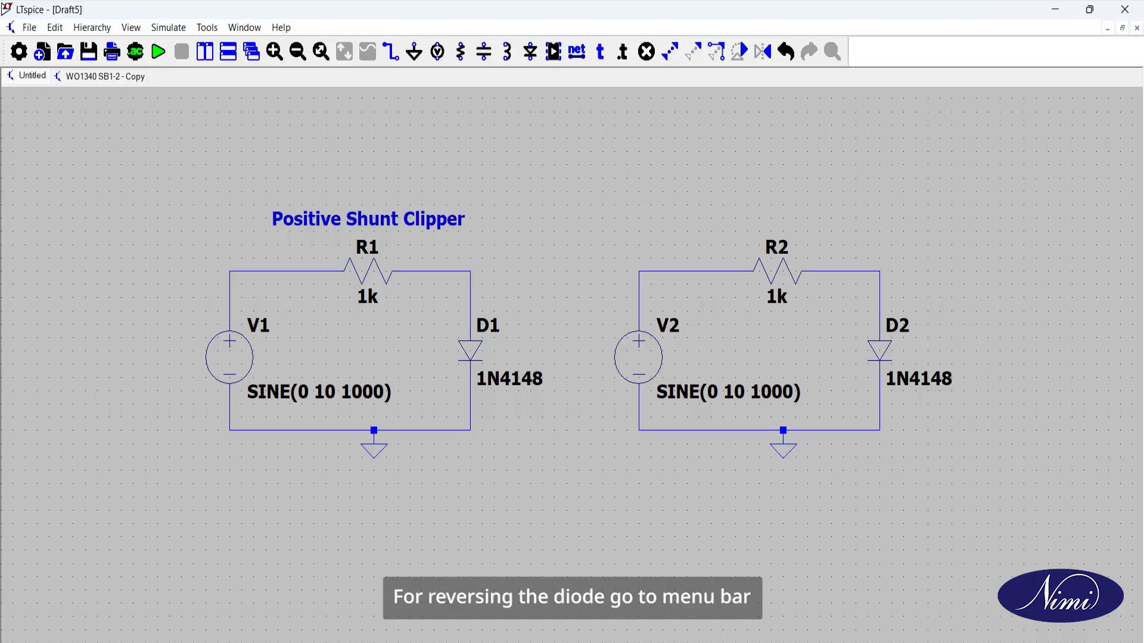
left_click(783, 349)
- Reverse diode D2 in the copied shunt clipper by rotating it 180 degrees and putting it back in its branch
left_click_drag(856, 307, 932, 407)
key("ctrl+r")
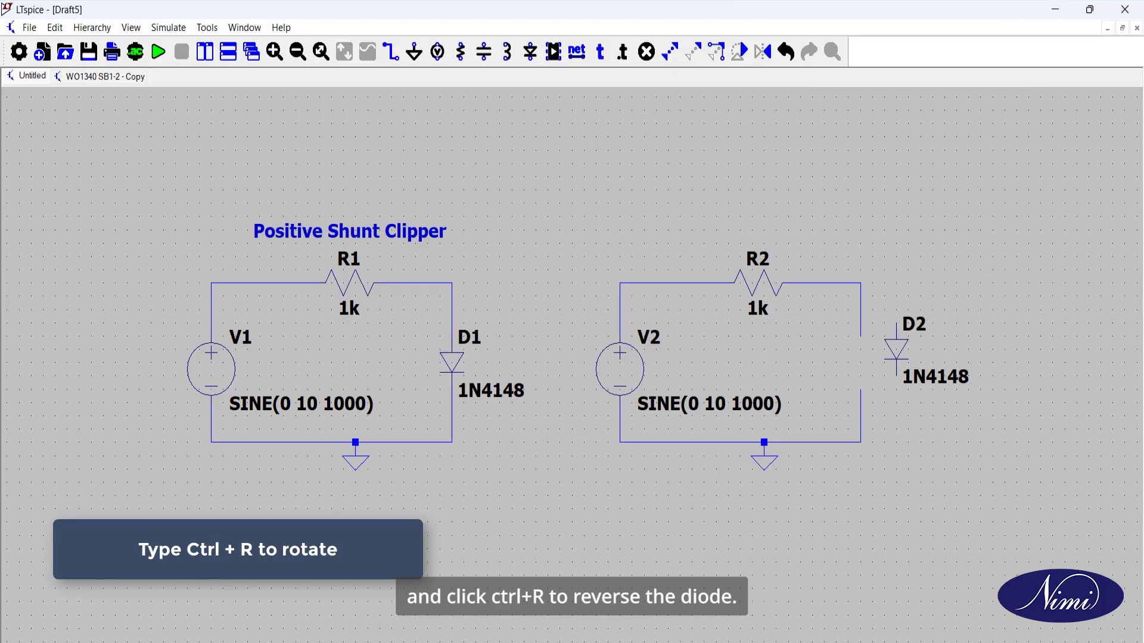
key("ctrl+r")
left_click(860, 361)
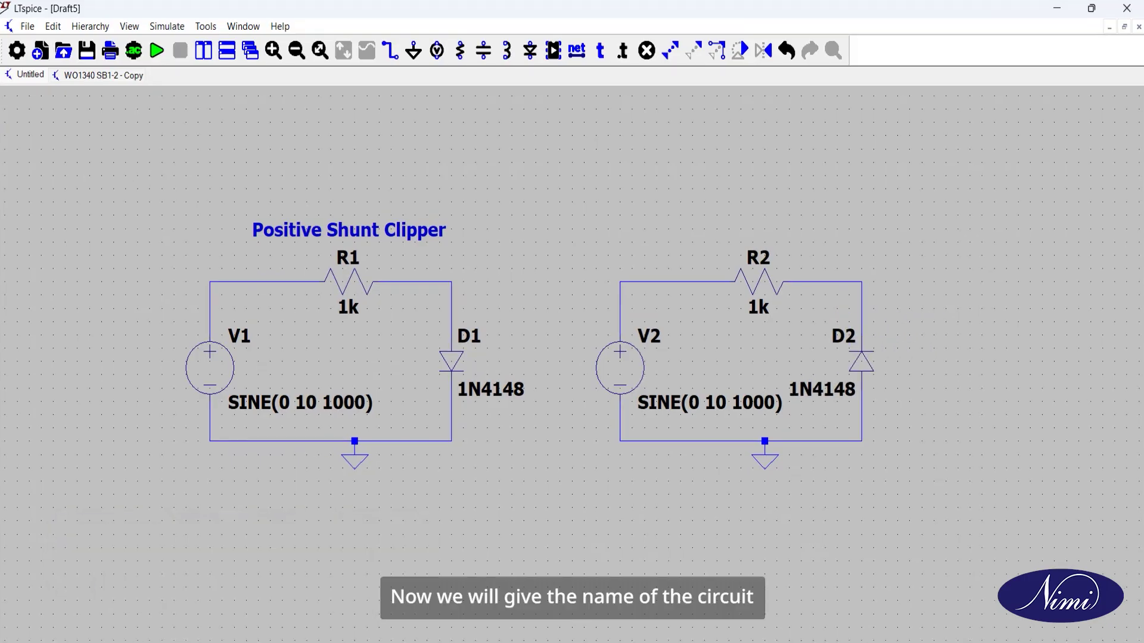
left_click(829, 357)
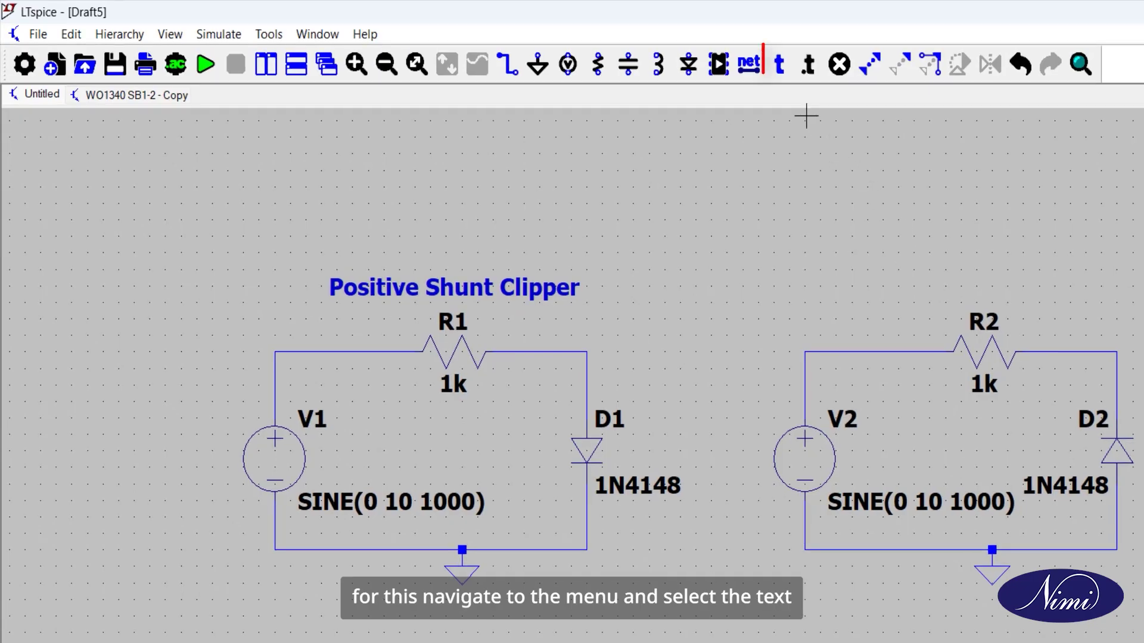
- Add the comment text "Negative Shunt Clipper" and place it above the copied circuit
left_click(779, 64)
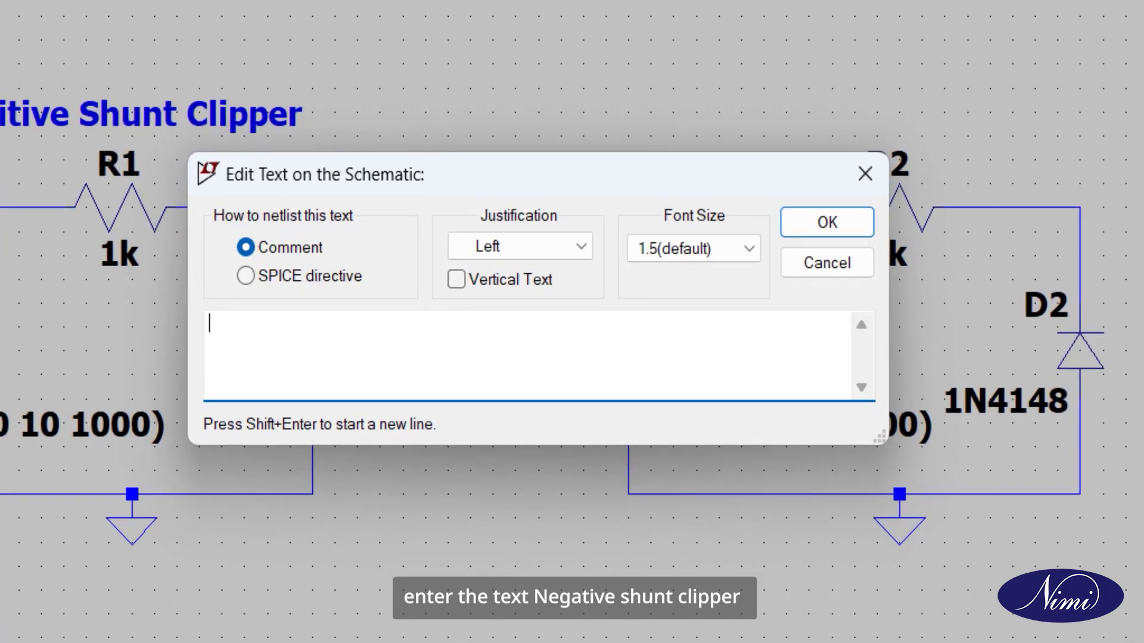
type("Negative Shunt Clipper")
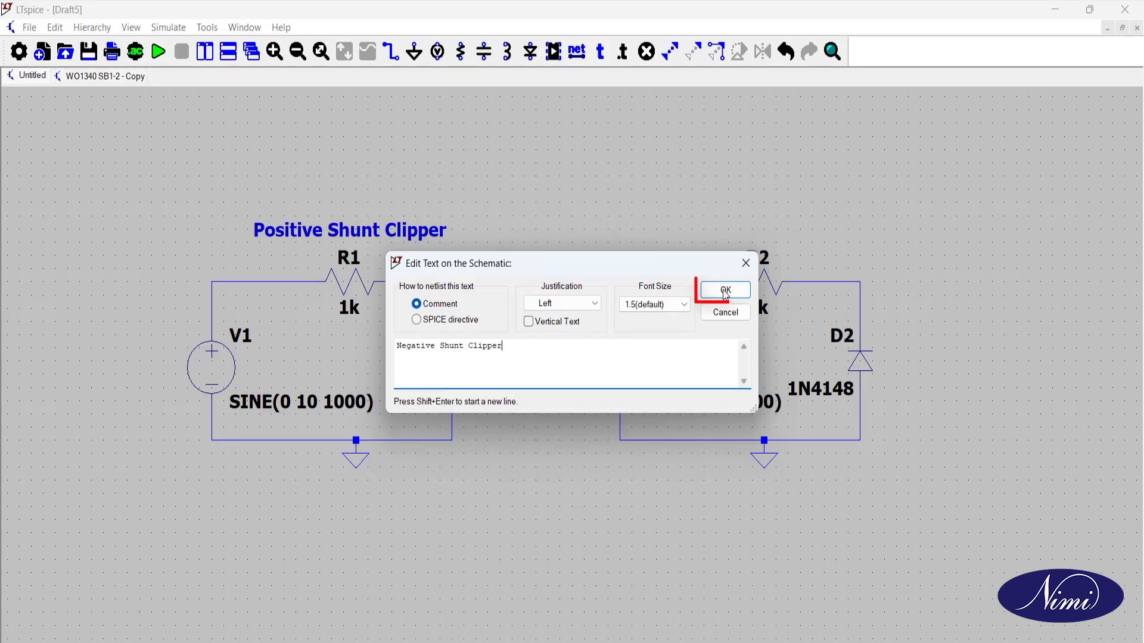
left_click(725, 291)
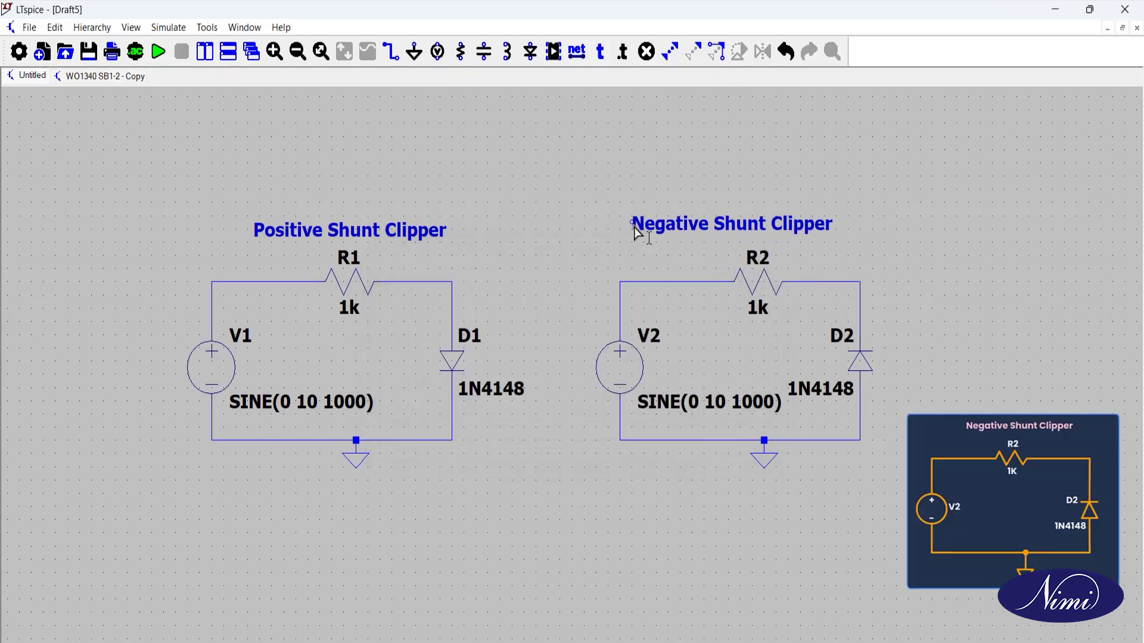
left_click(631, 227)
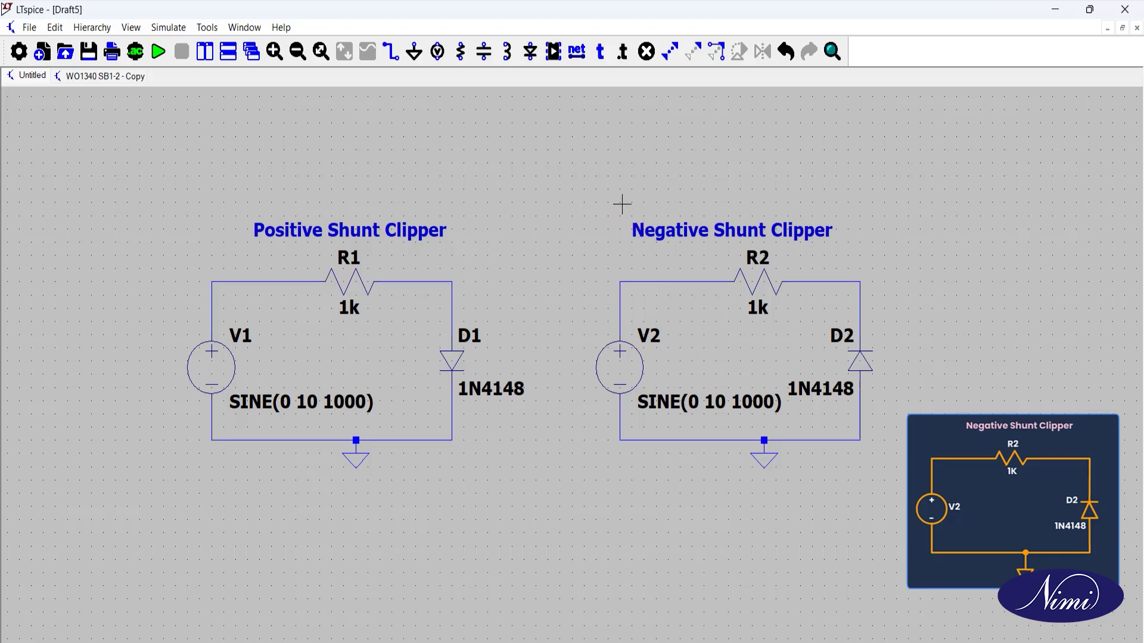